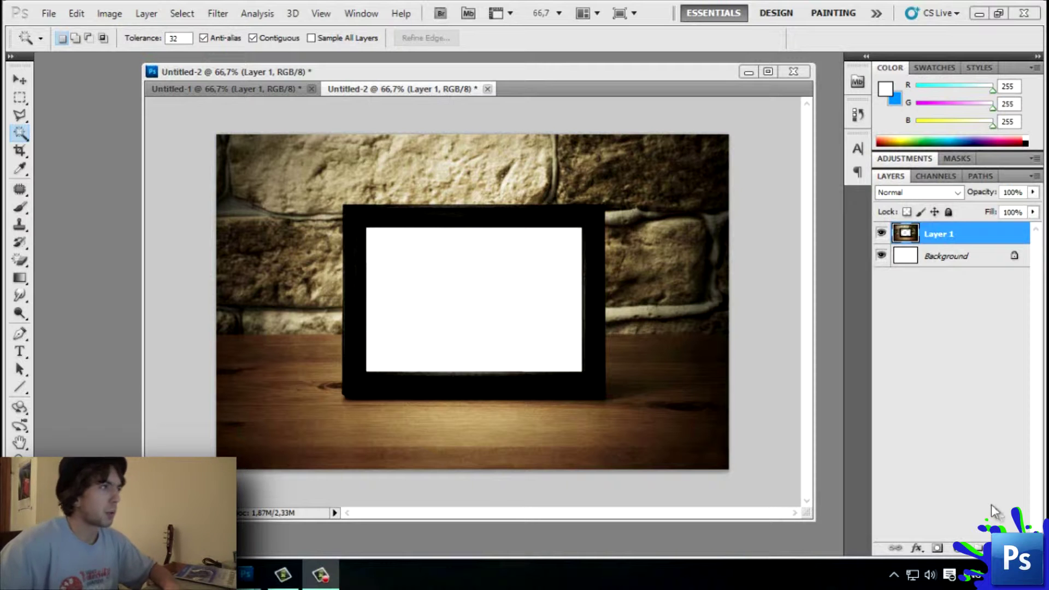
Compare the tongue photo and picture-frame documents, then bring the lizard PNG window forward
click(256, 92)
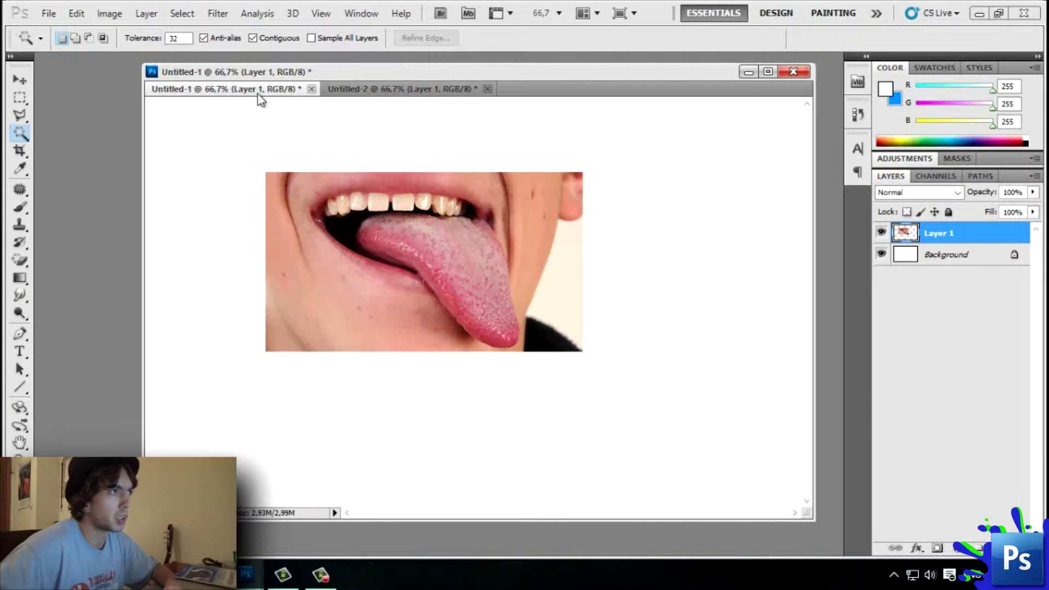
click(411, 90)
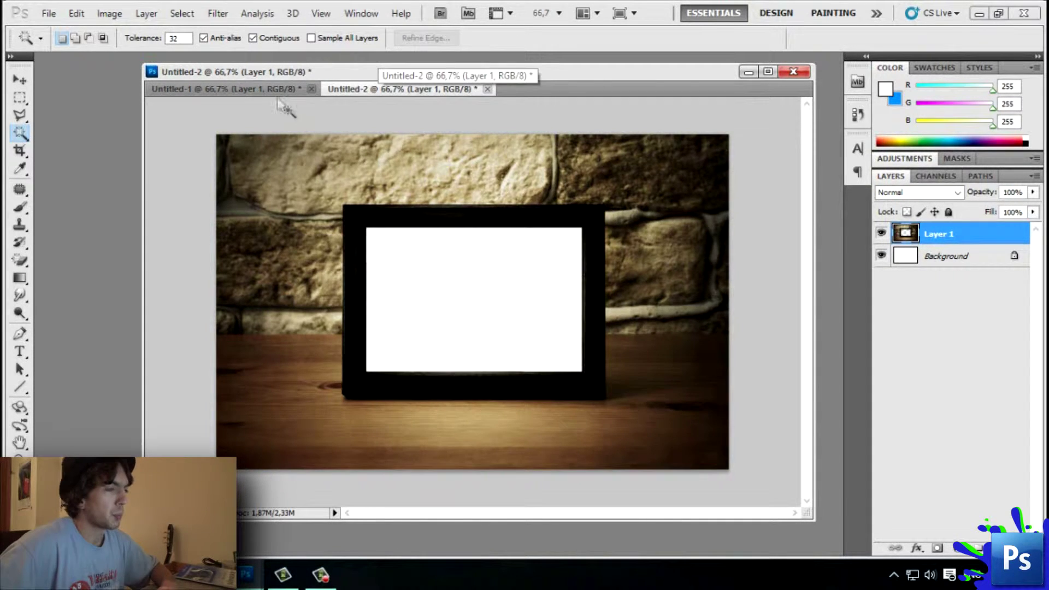
click(269, 89)
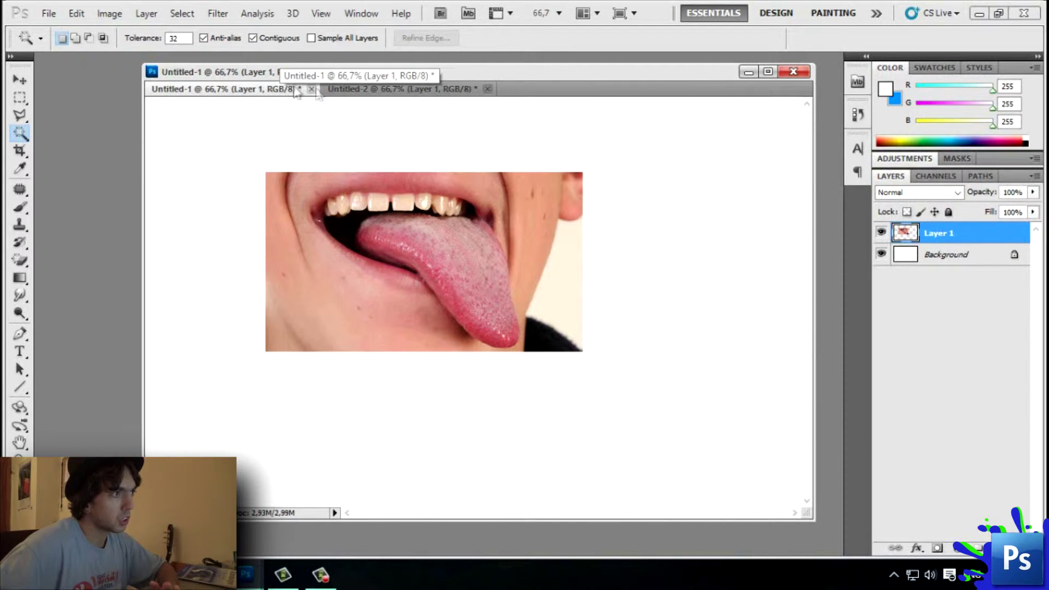
click(376, 90)
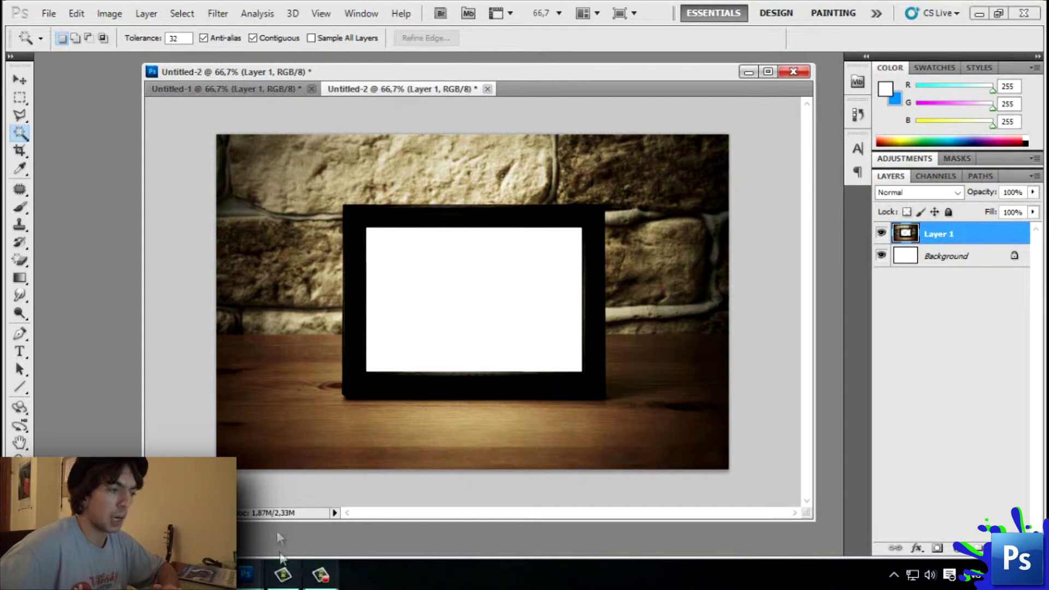
mouse_move(246, 575)
click(407, 505)
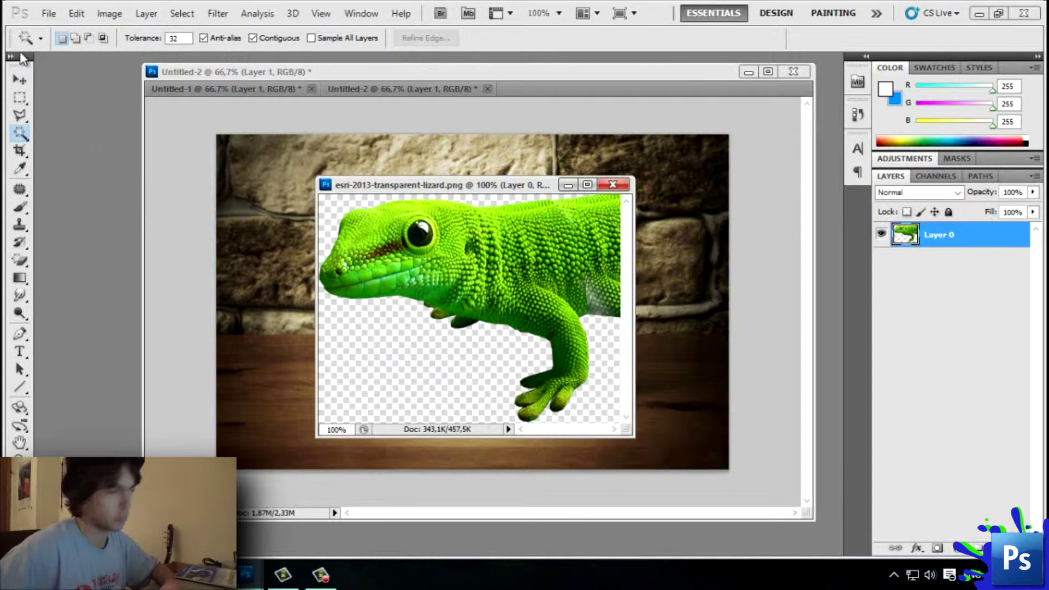
Put the picture-frame document in front of the lizard and select the Rectangular Marquee tool
click(20, 97)
click(280, 237)
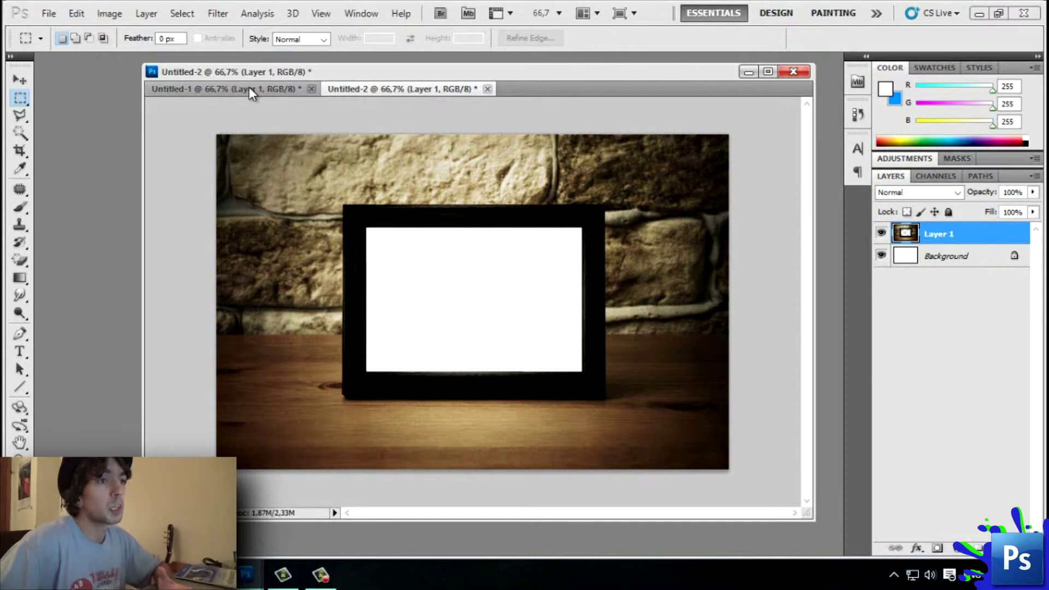
Drag the tongue photo from Untitled-1 into the frame document and move it over the frame
click(249, 88)
click(414, 90)
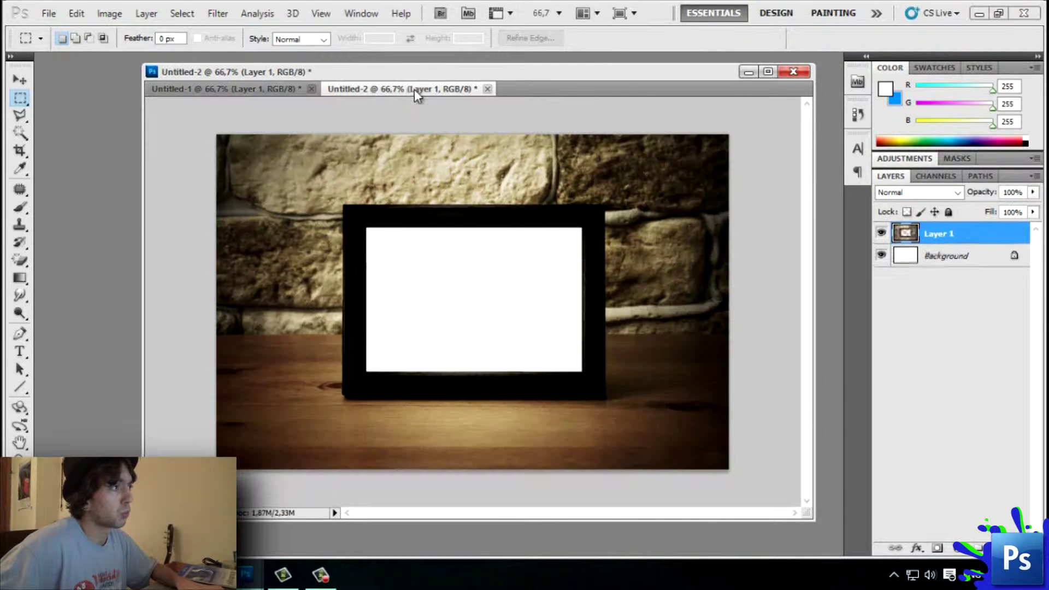
click(198, 88)
click(20, 81)
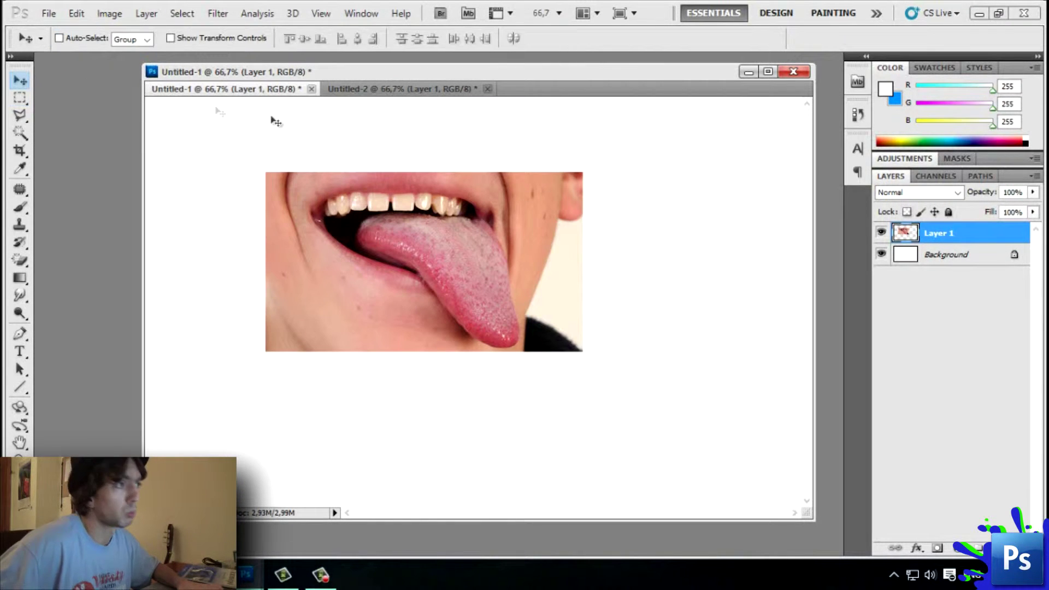
drag(404, 203, 476, 328)
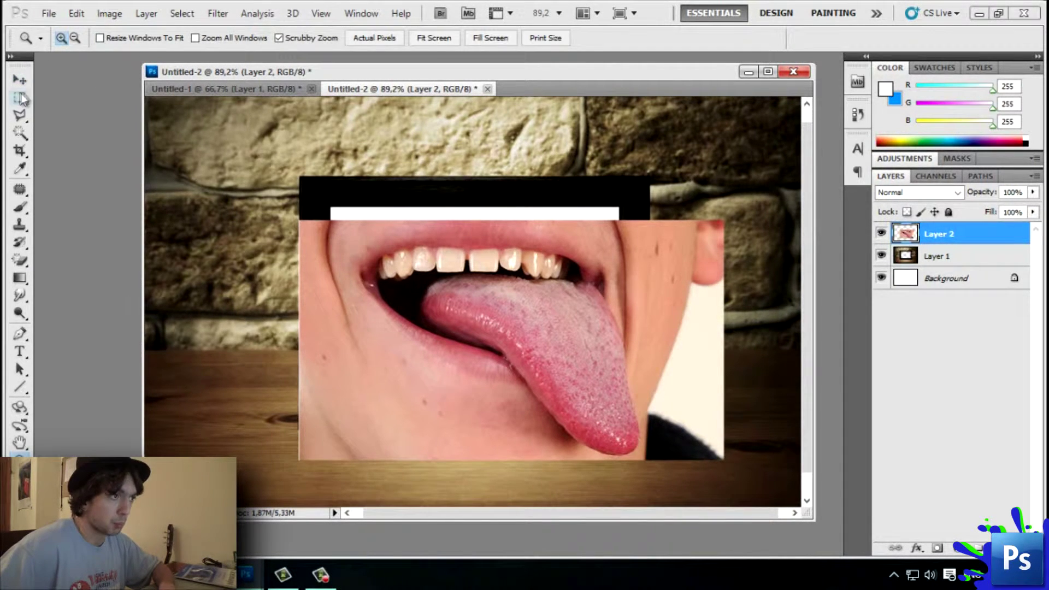
click(20, 80)
mouse_move(517, 335)
mouse_down()
mouse_move(500, 285)
mouse_move(548, 319)
mouse_move(555, 340)
mouse_up()
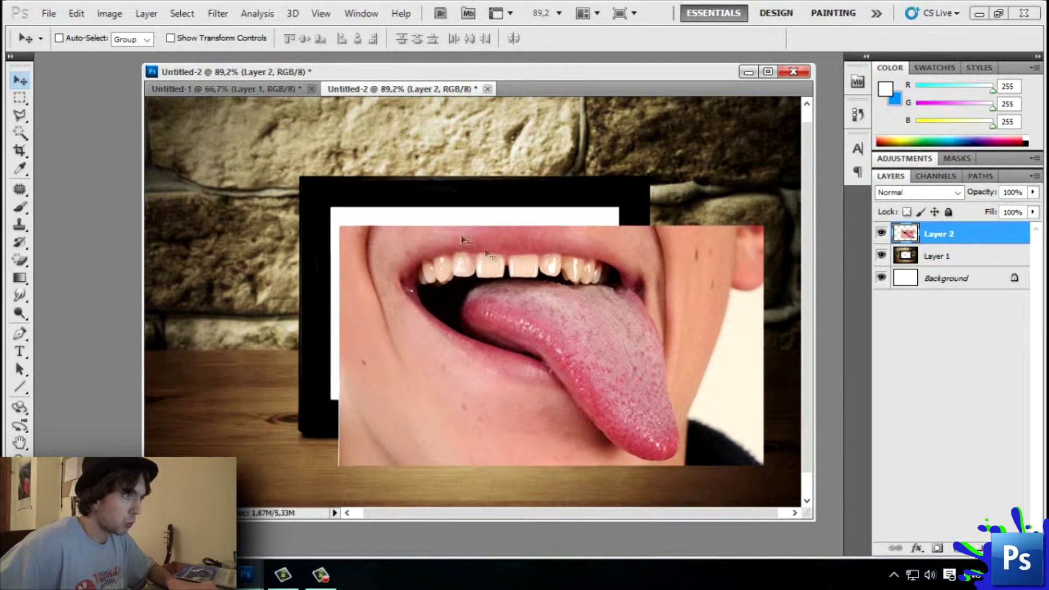
Shrink the tongue photo to about 75% and skew it to cover the white opening
key(ctrl+t)
drag(340, 225, 445, 281)
drag(512, 332, 384, 249)
mouse_move(319, 378)
mouse_down()
mouse_move(328, 399)
mouse_move(351, 376)
mouse_up()
scroll(328, 399, up, 2)
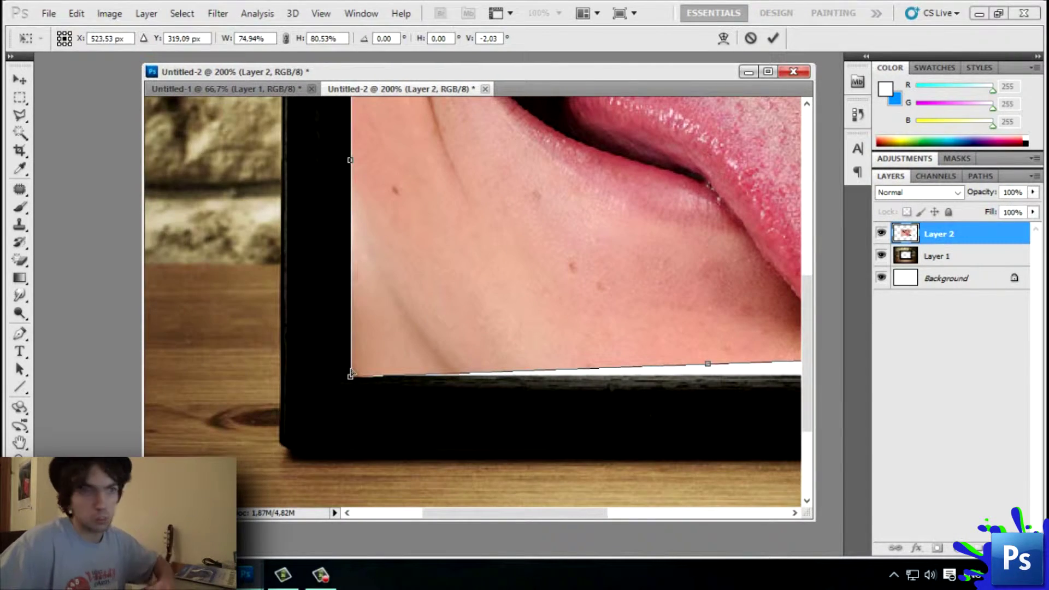
scroll(491, 273, up, 4)
scroll(492, 245, right, 8)
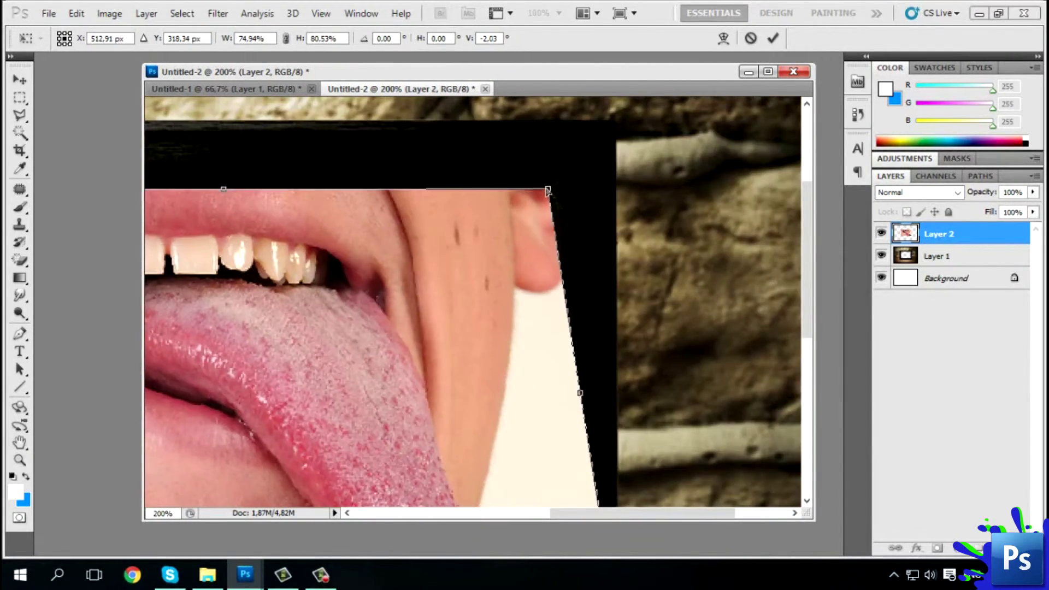
scroll(552, 382, down, 5)
key(Return)
scroll(555, 404, down, 1)
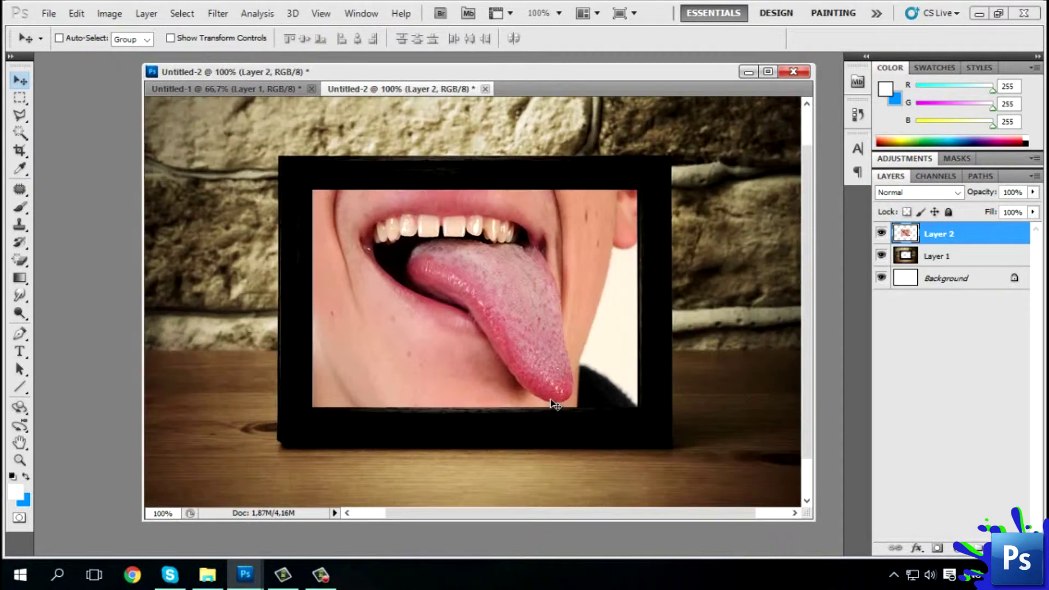
Apply Levels to the tongue photo with midtones 0.82 and output white 208
key(ctrl+l)
mouse_move(816, 287)
mouse_down()
mouse_move(843, 287)
mouse_move(829, 288)
mouse_up()
click(914, 288)
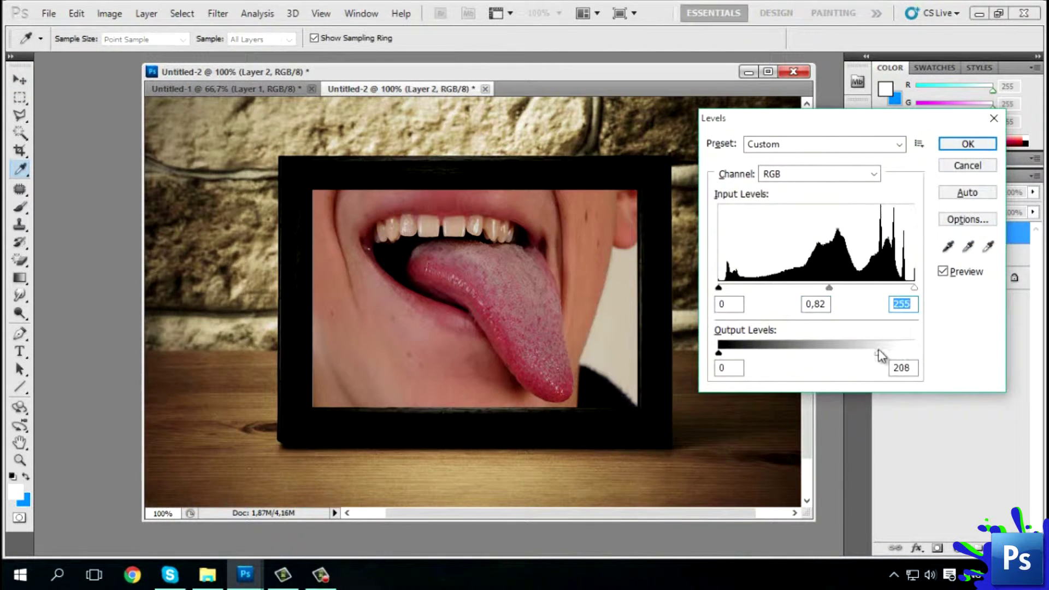
click(968, 143)
Close the tongue document without saving and start a Pen path at the lizard's lower jaw
click(155, 89)
click(313, 90)
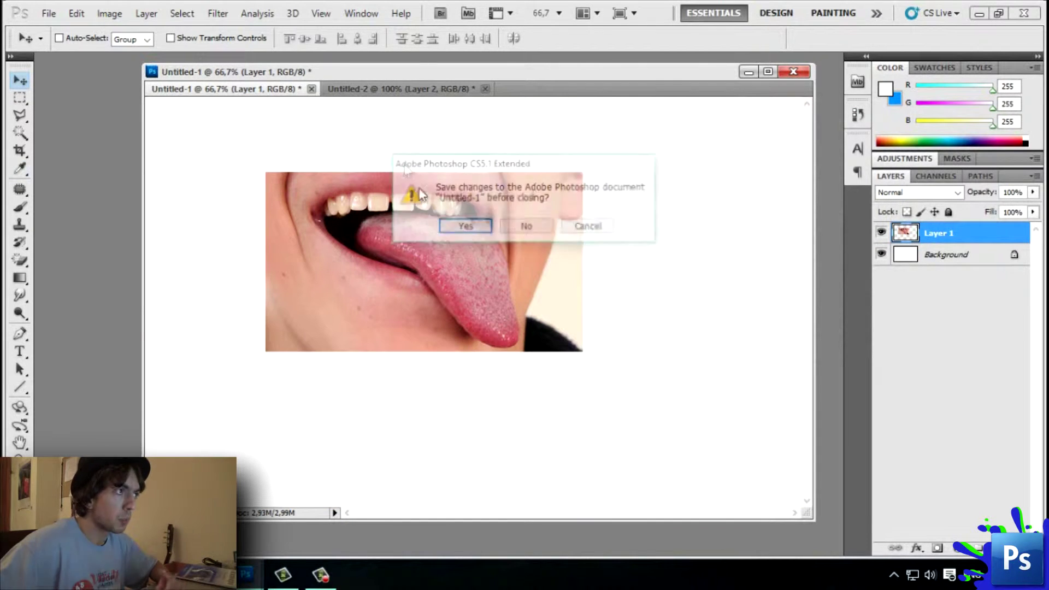
click(530, 227)
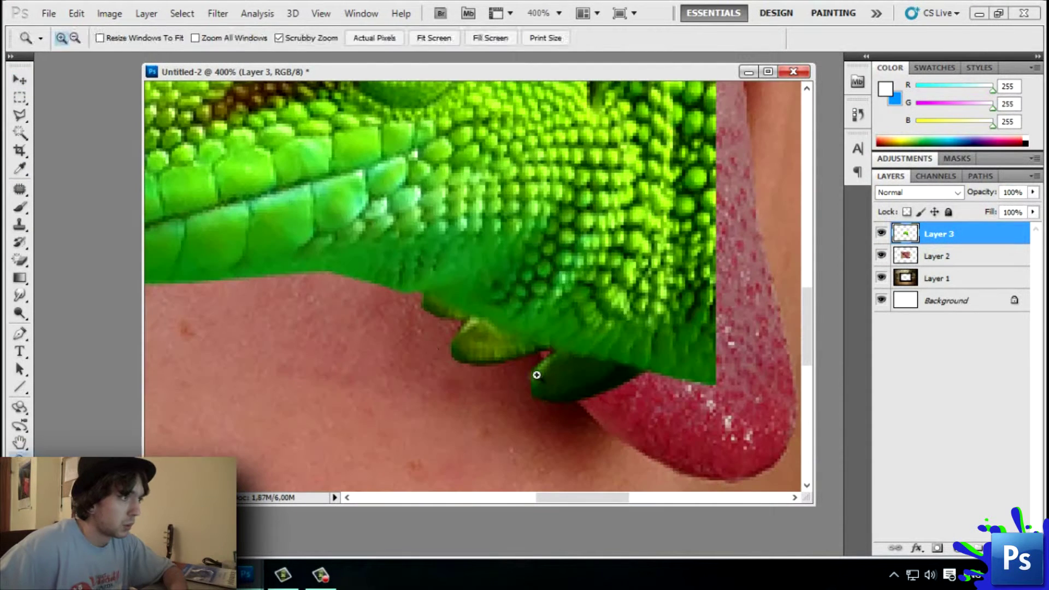
key(p)
click(421, 294)
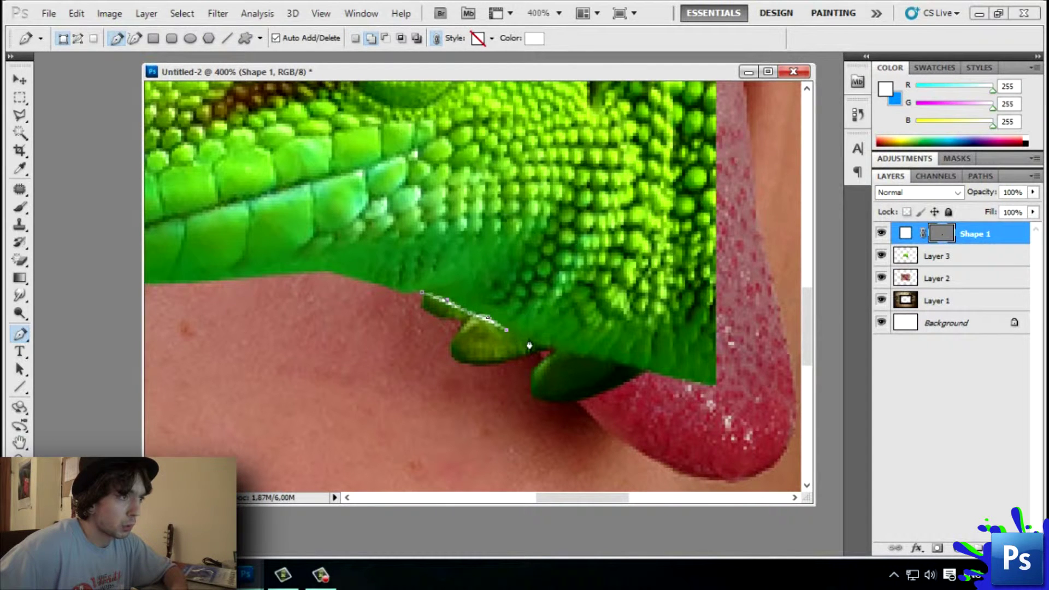
Extend the Pen path along the lizard's jaw, undo the last point, and reselect the lizard layer
click(558, 350)
click(598, 357)
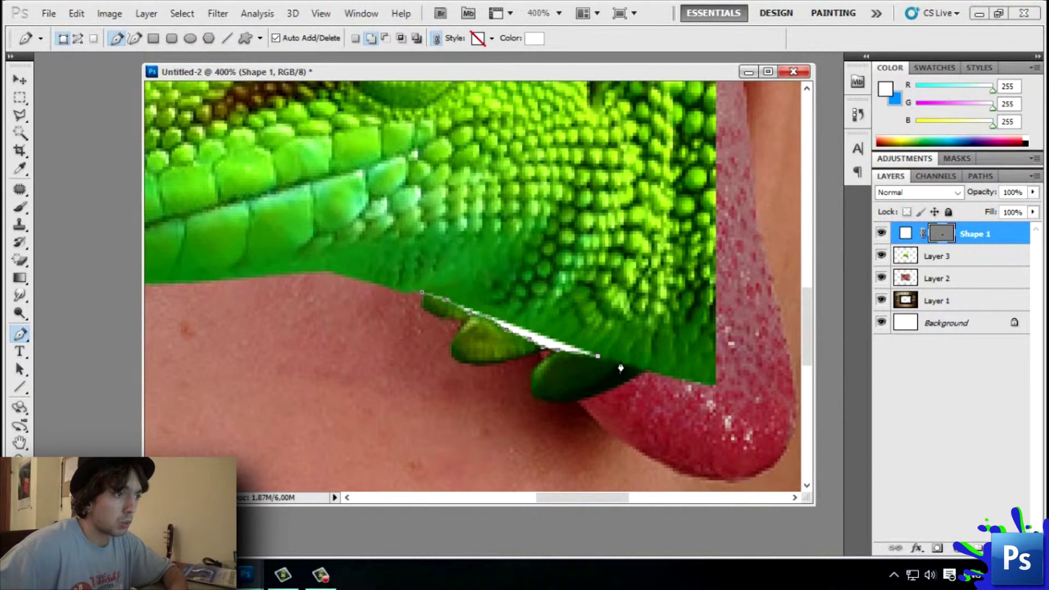
key(ctrl+z)
click(936, 256)
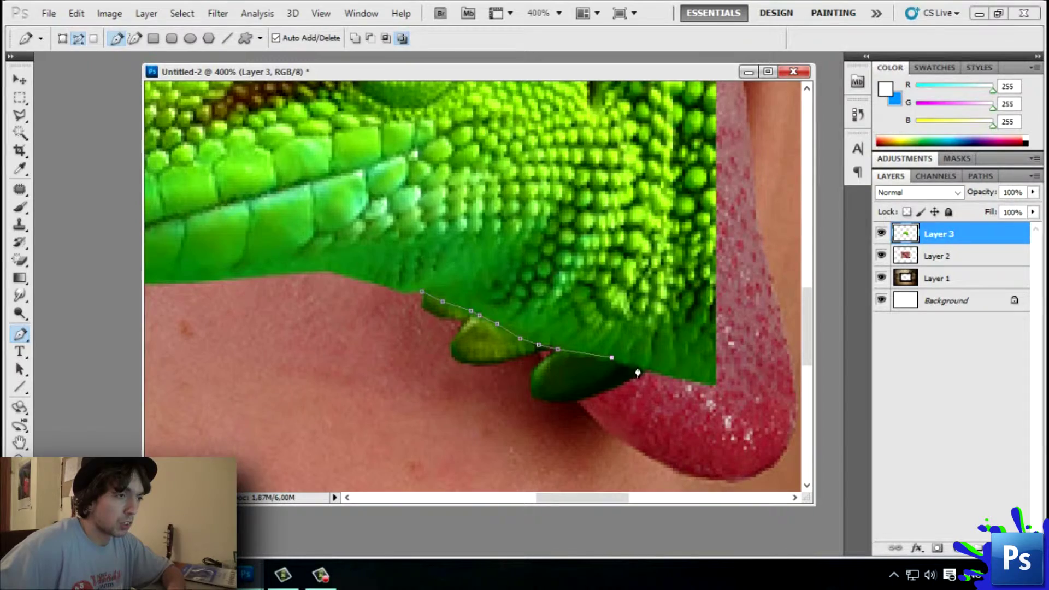
Flip, rotate and shrink the lizard head onto the tongue tip
key(ctrl+minus)
key(ctrl+minus)
key(v)
key(ctrl+plus)
key(ctrl+t)
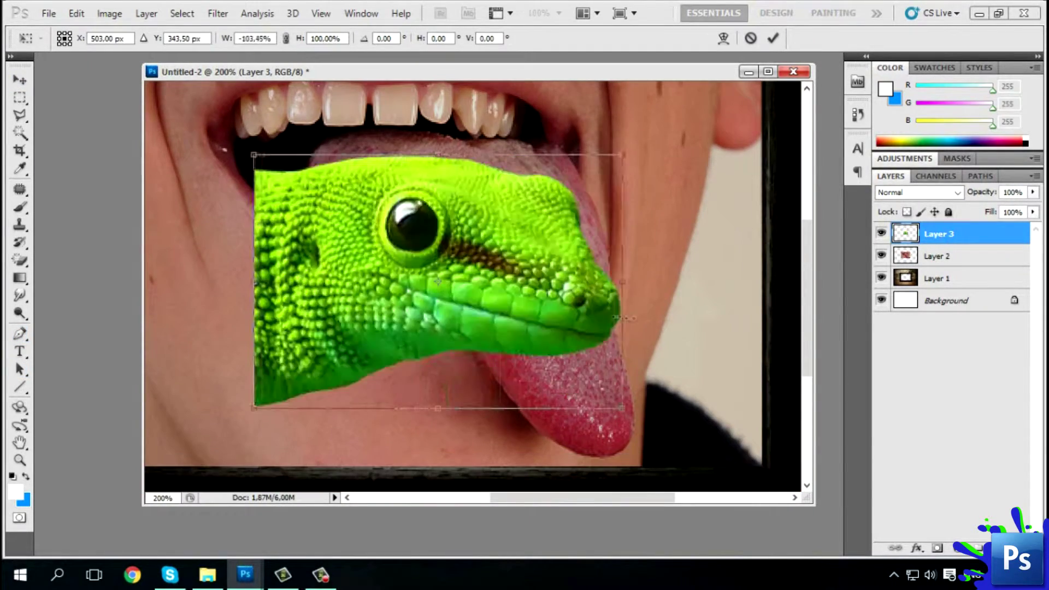
drag(626, 317, 546, 426)
key(ctrl+minus)
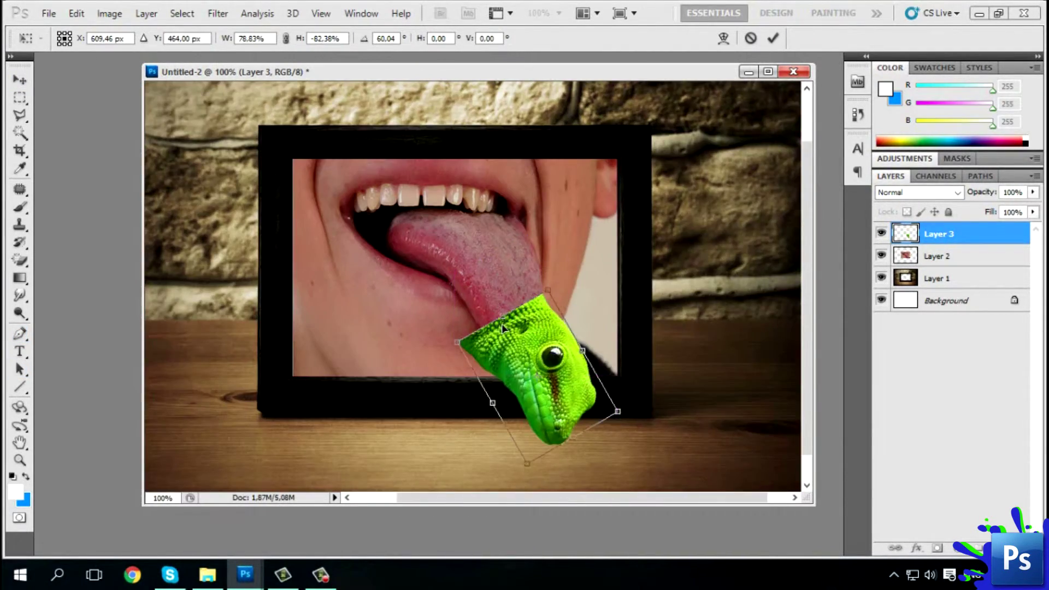
key(ctrl+plus)
key(ctrl+minus)
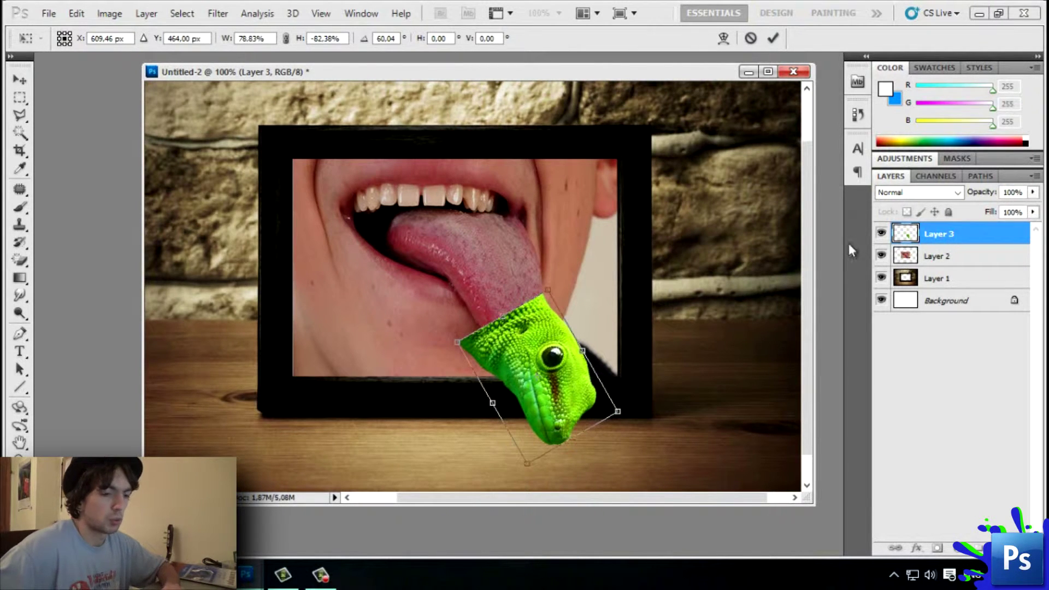
key(Return)
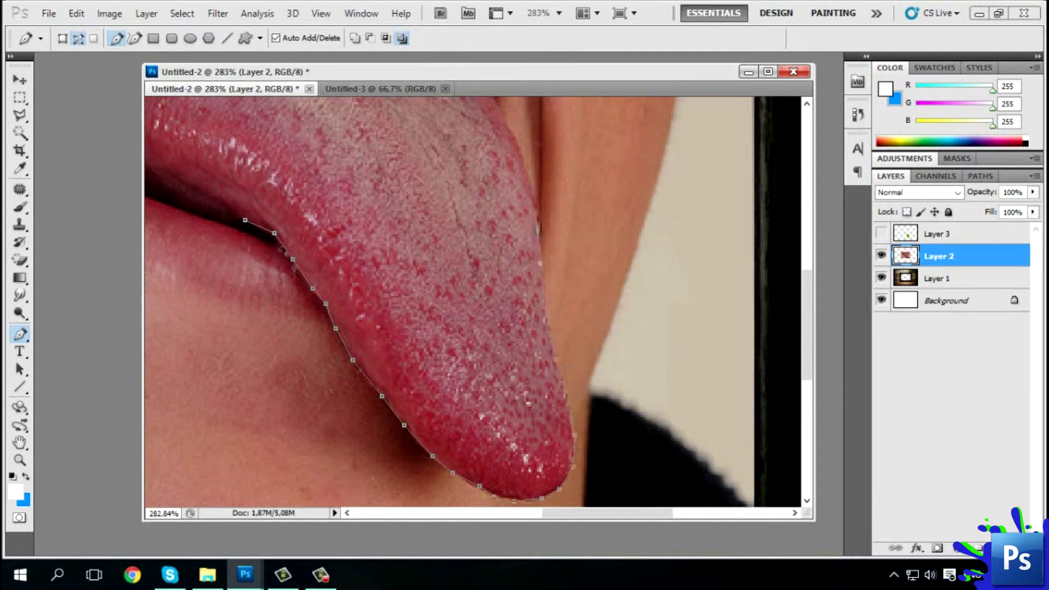
Refine the tongue selection's edge with Smooth 13 and Shift Edge -10
scroll(517, 146, up, 2)
scroll(517, 147, left, 1)
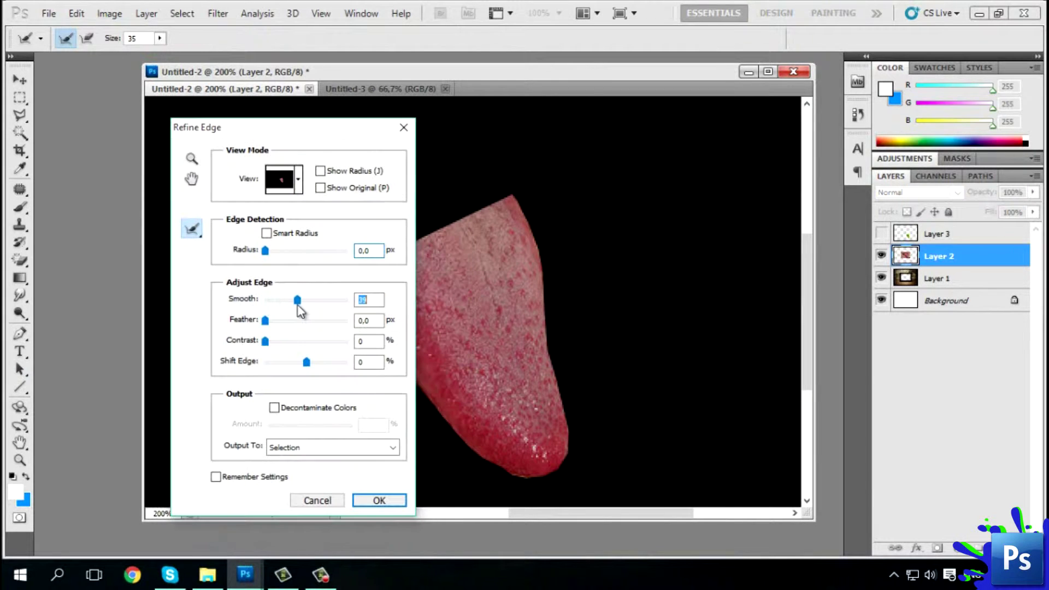
drag(298, 302, 277, 301)
drag(306, 362, 302, 362)
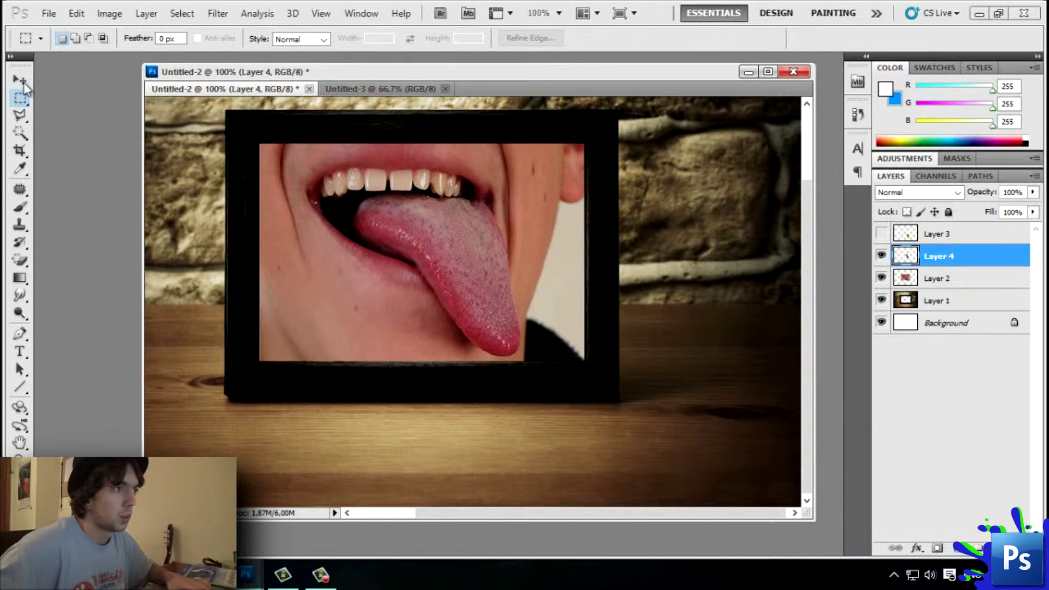
Move the copied tongue piece down below the frame
click(20, 81)
mouse_move(449, 287)
mouse_down()
mouse_move(493, 358)
mouse_move(486, 333)
mouse_up()
key(ctrl+plus)
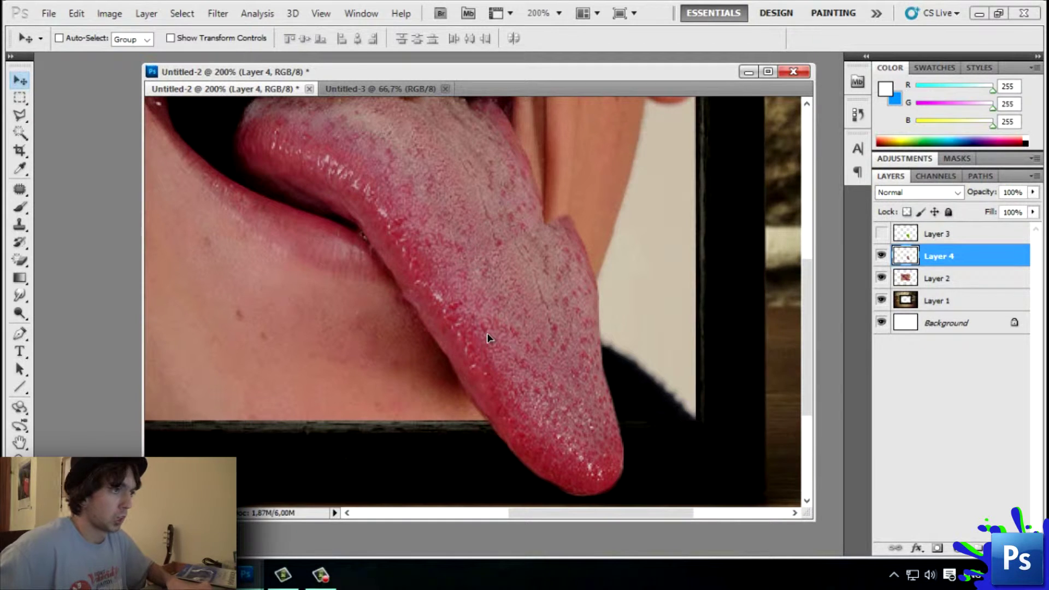
Warp the tongue piece so its bottom edge and right side bend downward
key(ctrl+t)
right_click(545, 300)
right_click(520, 94)
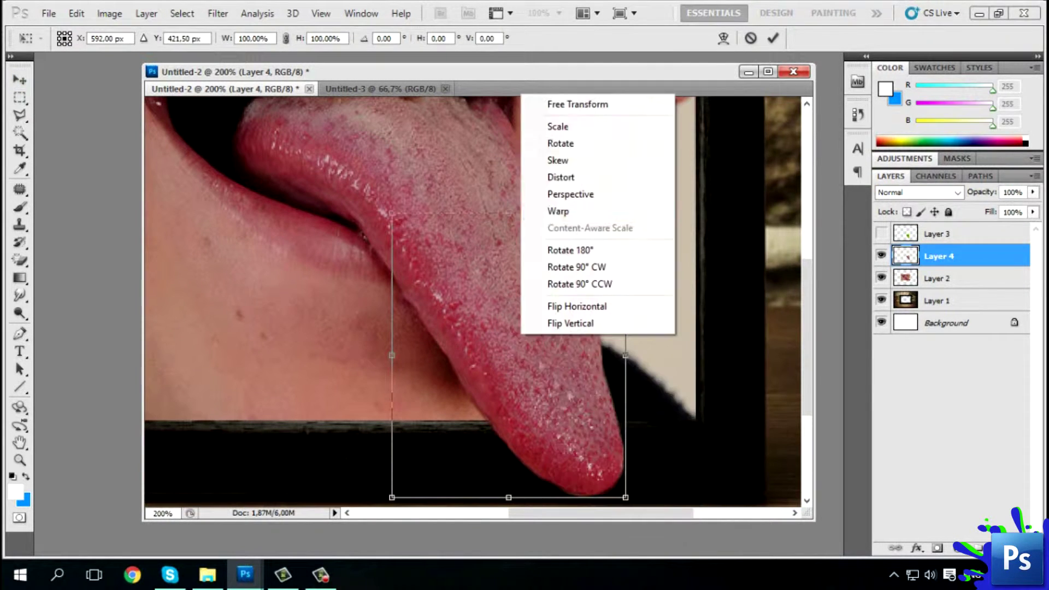
click(558, 211)
drag(625, 497, 634, 500)
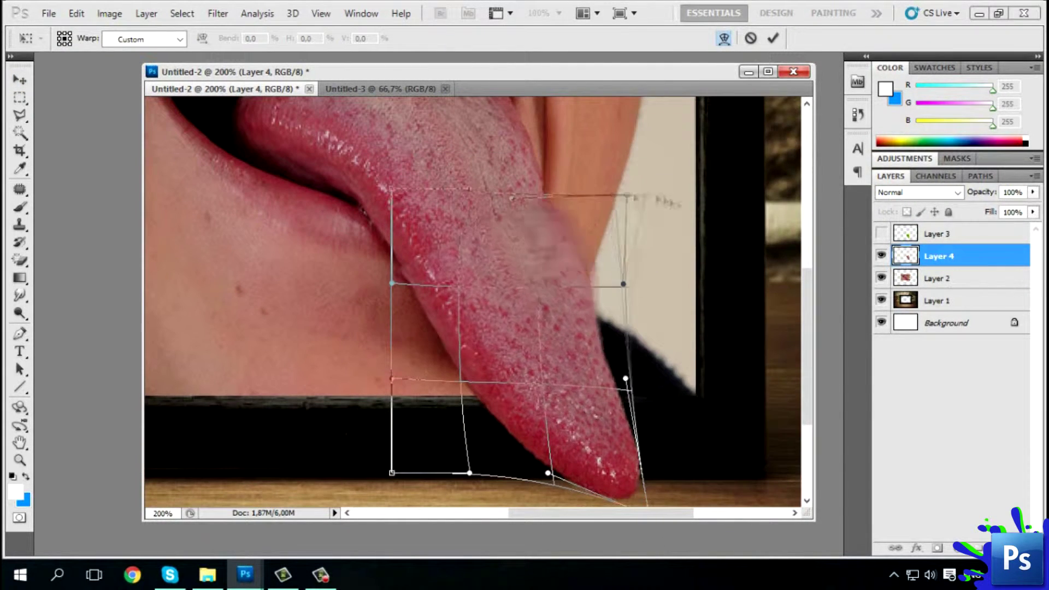
drag(512, 198, 523, 208)
key(Return)
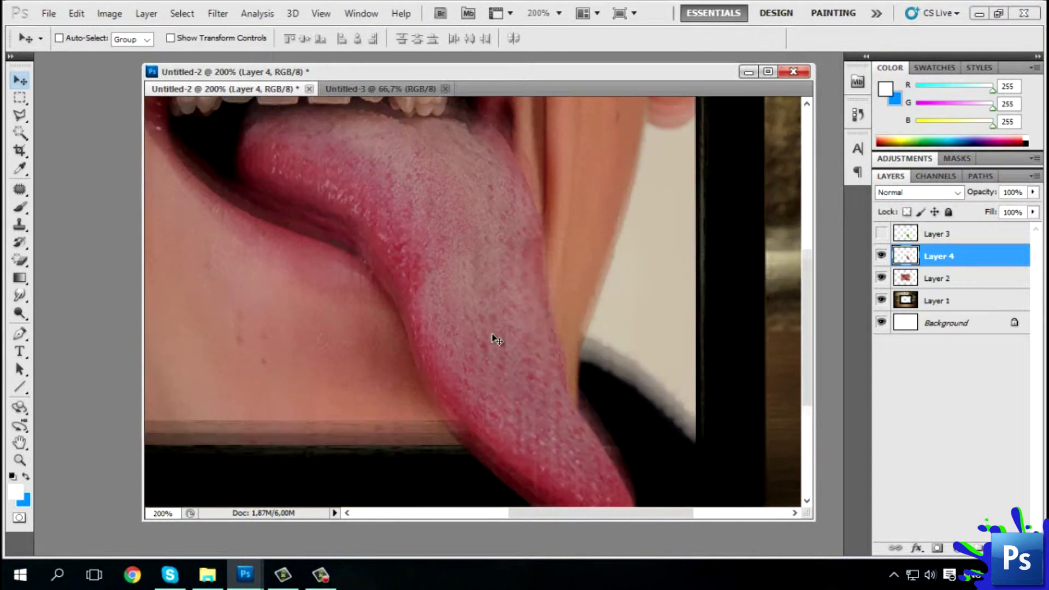
Erase the pale coating on the upper tongue with a 37 px soft eraser at 88% opacity
key(e)
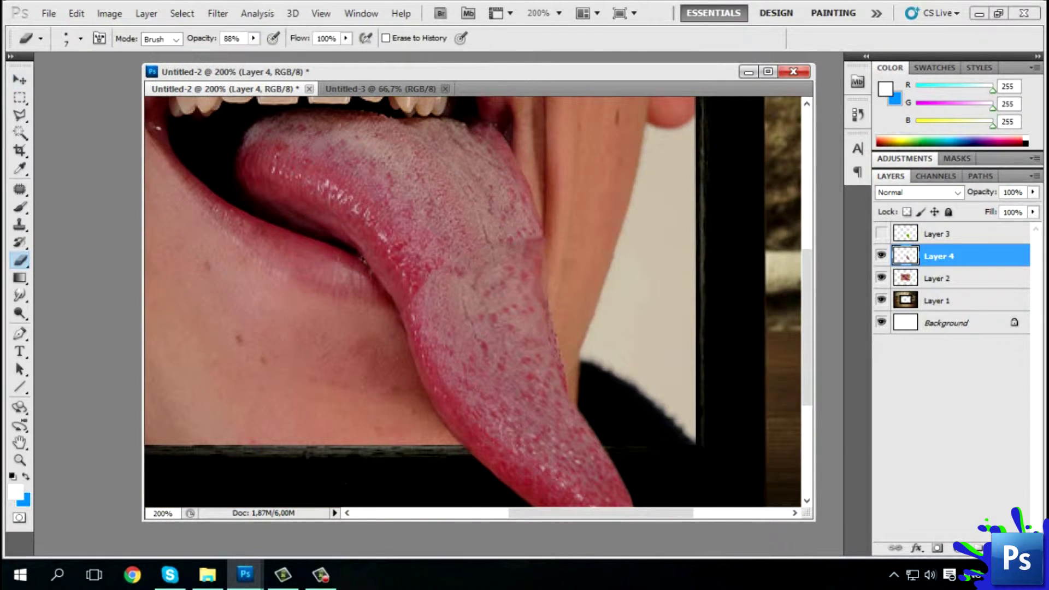
click(81, 39)
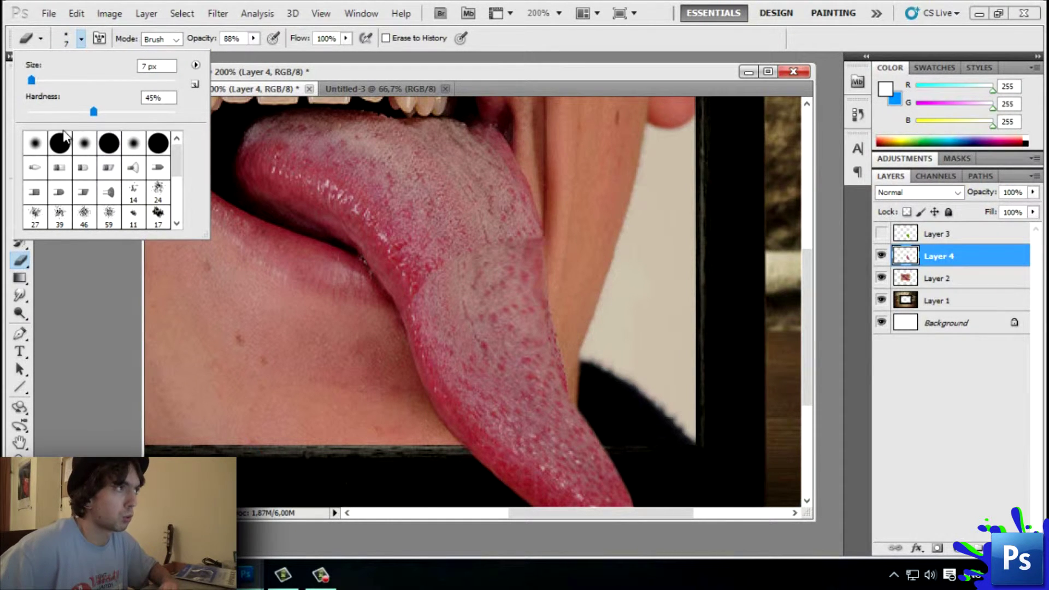
click(436, 74)
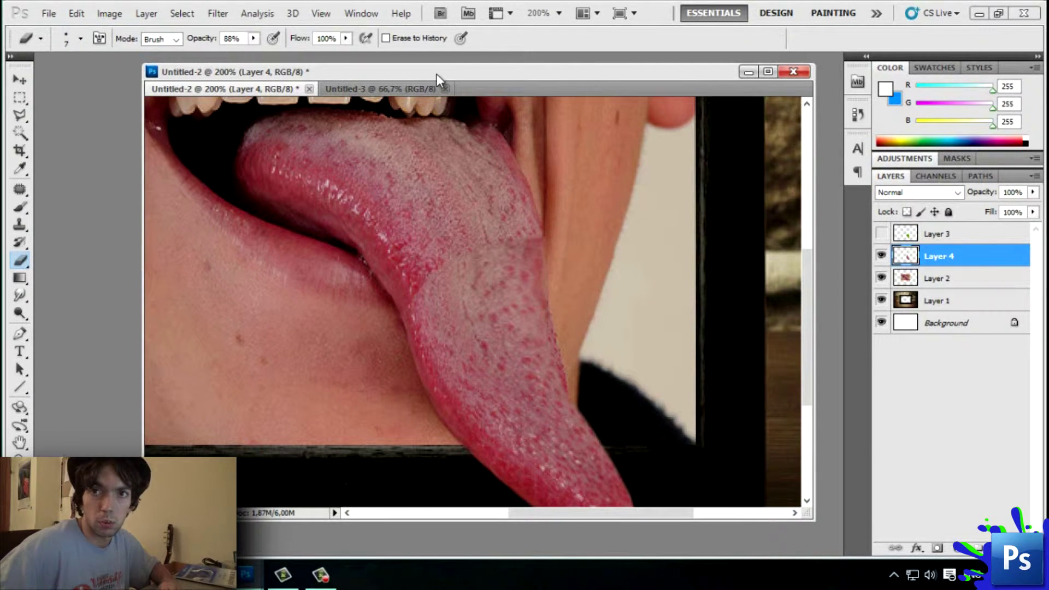
drag(492, 262, 449, 316)
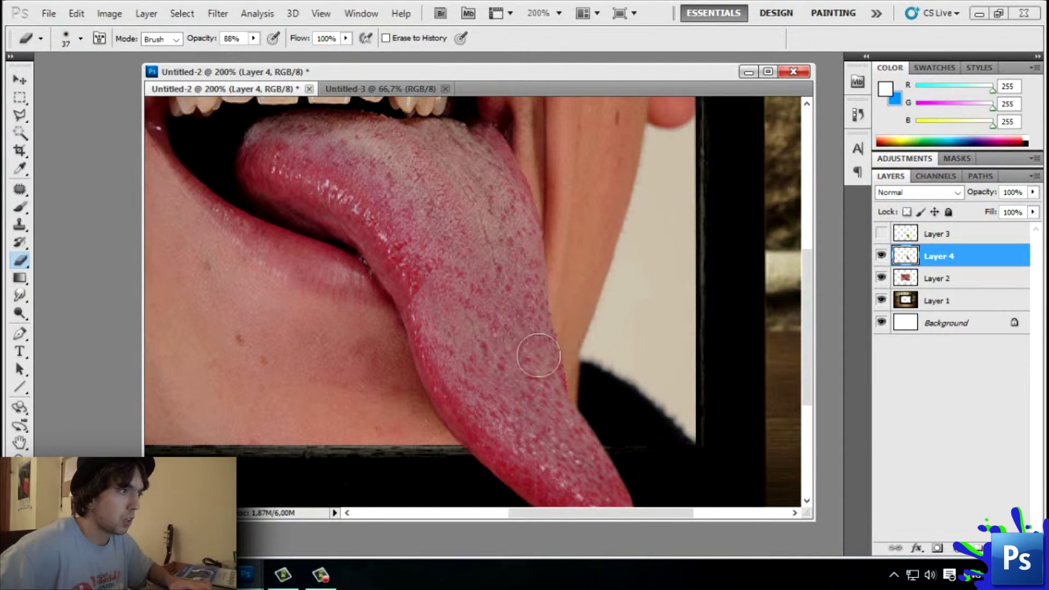
scroll(449, 315, down, 3)
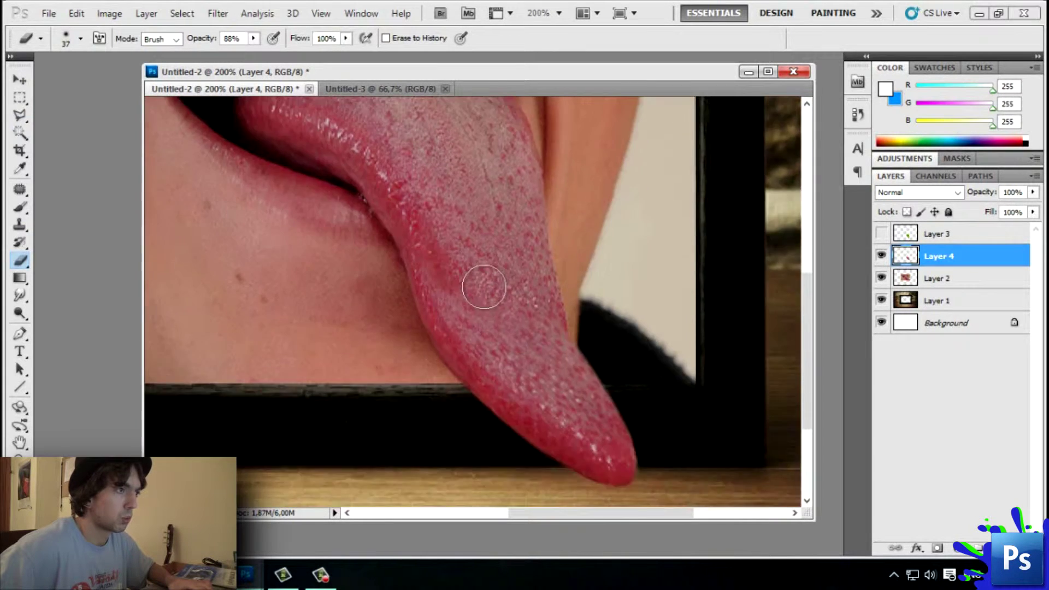
key(ctrl+minus)
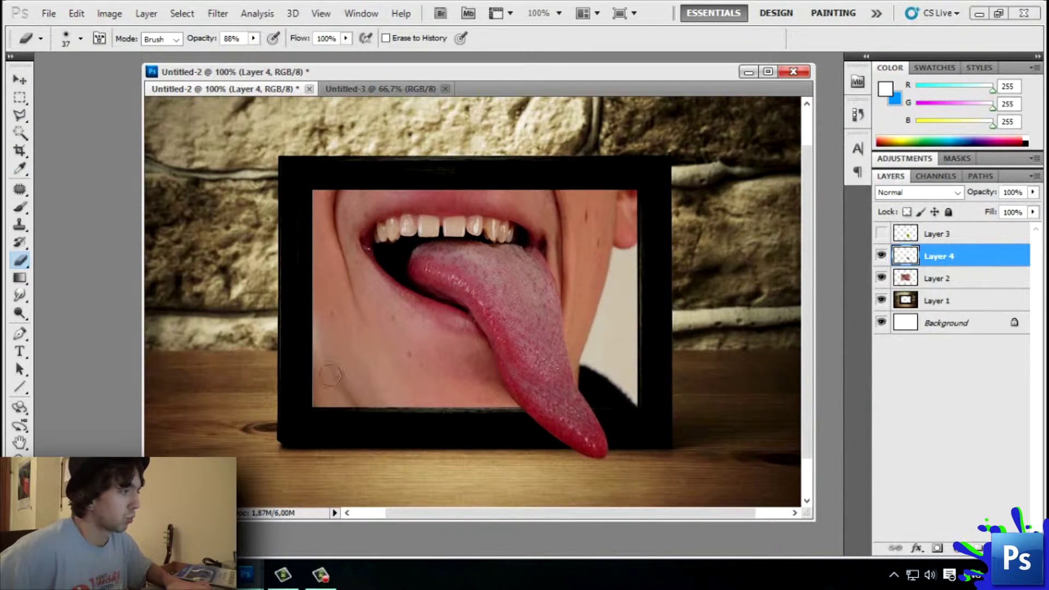
key(z)
mouse_move(600, 397)
mouse_down()
mouse_move(698, 448)
mouse_move(683, 430)
mouse_up()
Make Layer 2 active and set the Clone Stamp brush to 26 px
scroll(683, 430, down, 3)
click(940, 278)
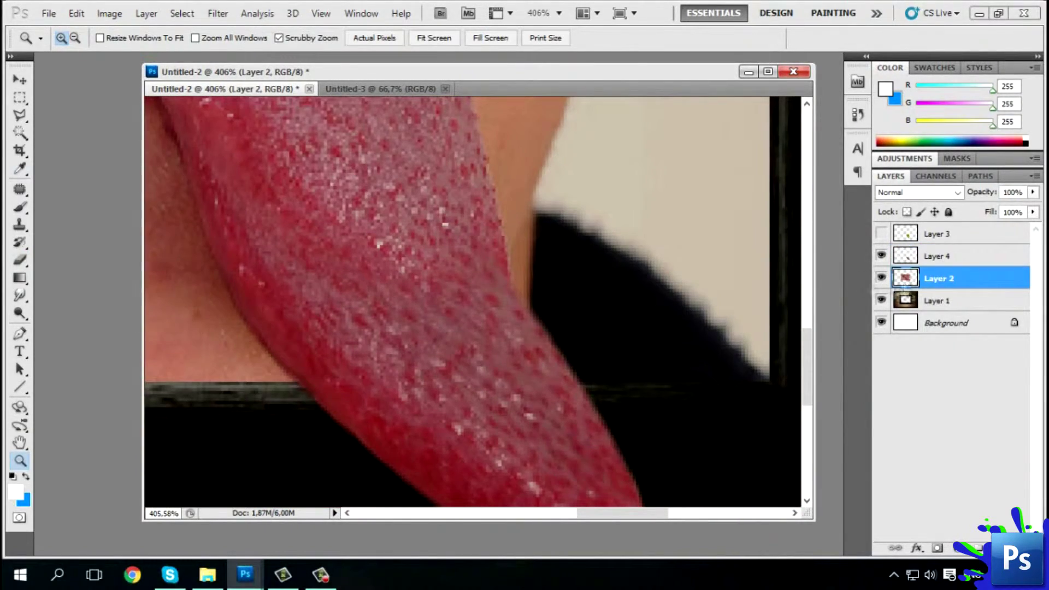
key(s)
click(81, 39)
drag(51, 85, 45, 80)
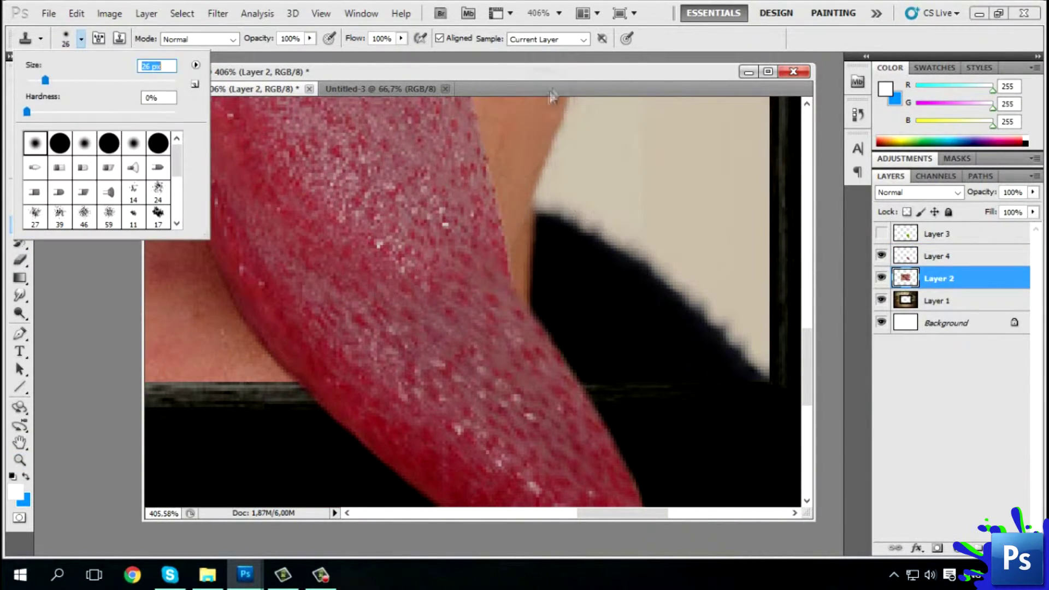
click(20, 97)
Copy a patch of tongue texture to a new layer, then move and rotate it onto the tongue
drag(491, 117, 558, 218)
key(ctrl+j)
key(v)
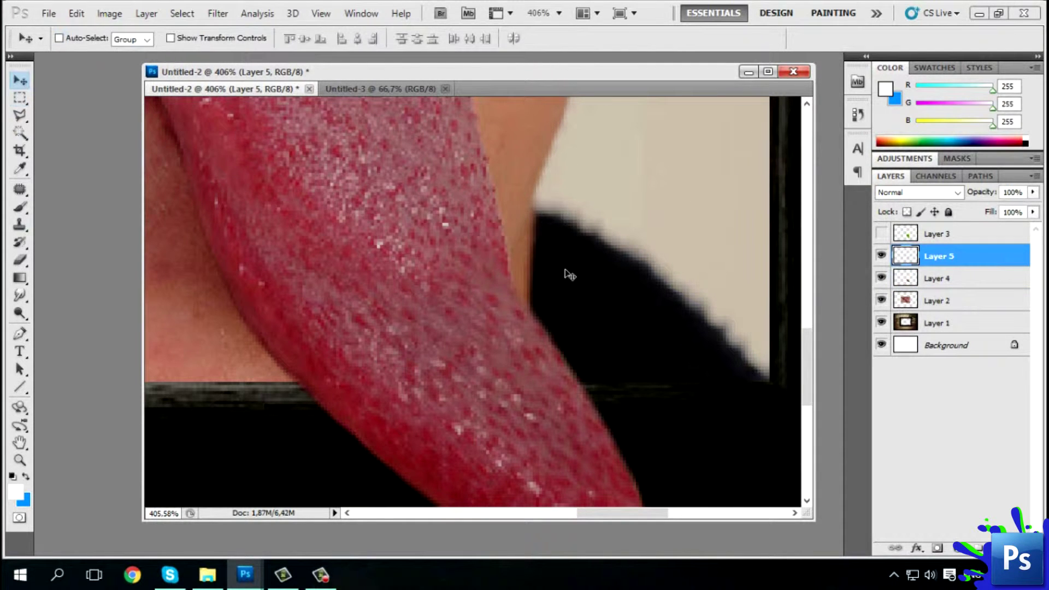
drag(565, 272, 609, 274)
key(ctrl+t)
drag(601, 339, 528, 300)
Erase the texture patch's hard edges with the regular Eraser
key(Escape)
drag(20, 259, 60, 294)
key(shift+e)
click(80, 39)
key(Return)
drag(254, 38, 271, 55)
drag(541, 246, 598, 175)
Merge the patch down into the tongue layer and check the result around the frame
shift+click(940, 278)
key(ctrl+e)
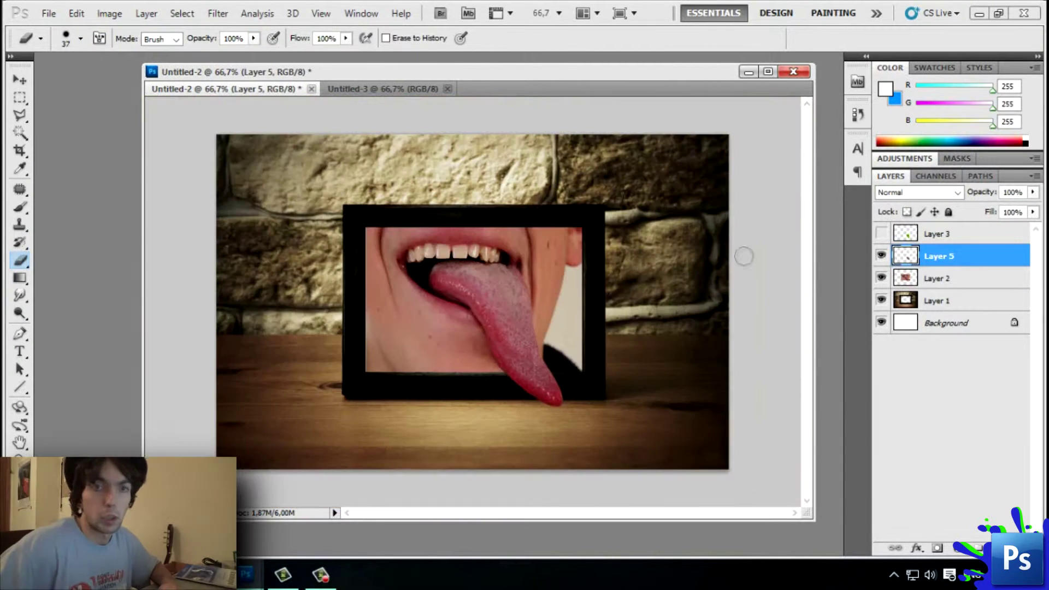
key(z)
drag(548, 350, 626, 361)
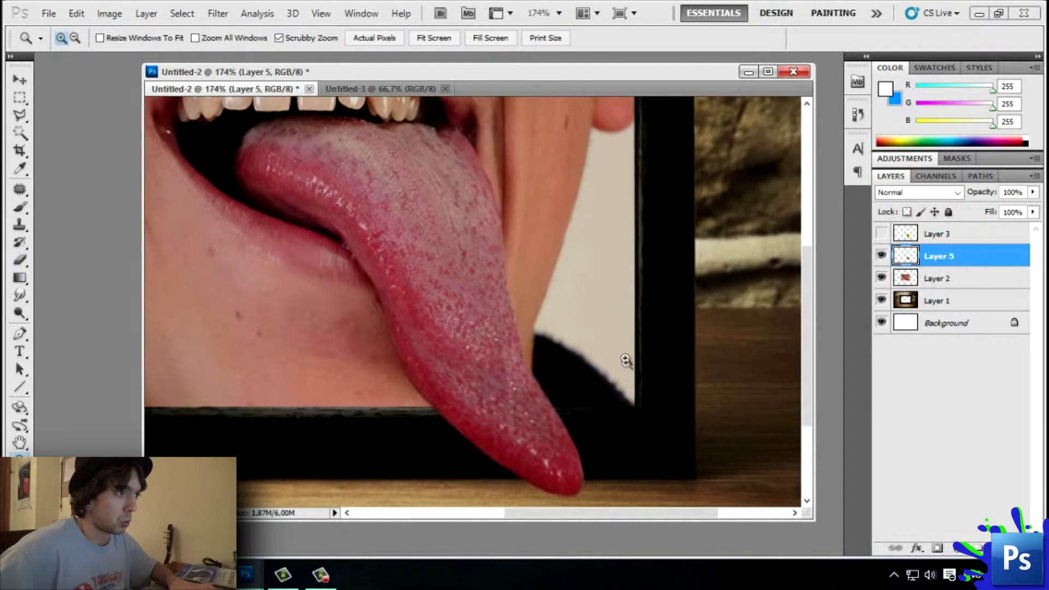
mouse_move(542, 363)
mouse_down()
mouse_move(511, 316)
mouse_move(572, 290)
mouse_up()
Show the lizard head layer, rotate it, shrink it to about 59% and move it onto the tongue tip
click(882, 234)
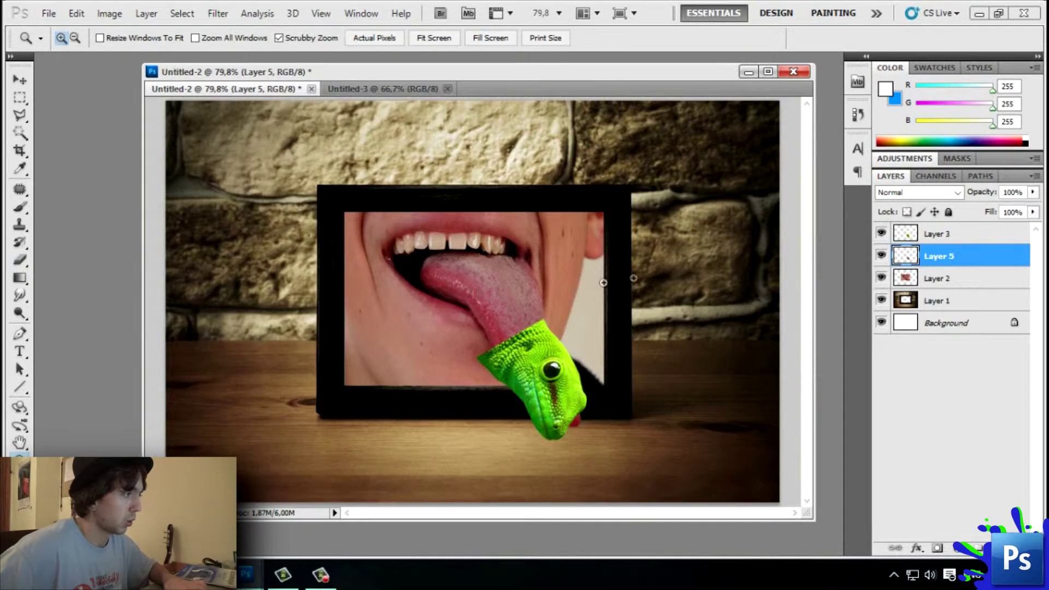
drag(586, 368, 623, 368)
key(v)
click(546, 383)
key(ctrl+t)
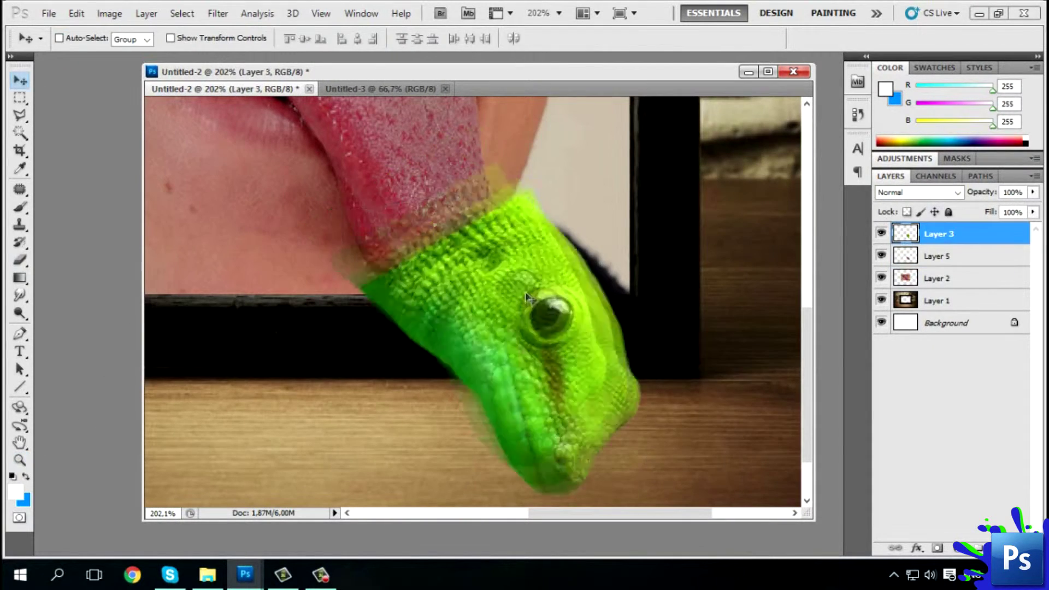
drag(475, 371, 500, 333)
drag(765, 480, 663, 422)
mouse_move(546, 307)
mouse_down()
mouse_move(485, 294)
mouse_move(496, 273)
mouse_up()
key(Return)
Rotate the lizard head about 5 degrees and warp it to fit the tongue
key(ctrl+t)
right_click(522, 288)
click(547, 382)
key(Return)
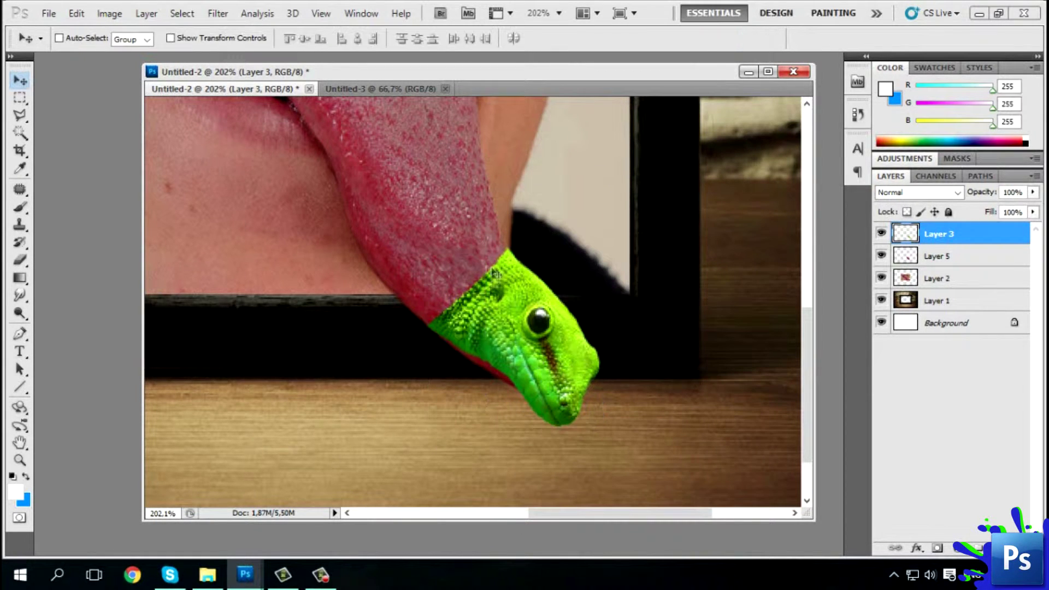
key(ctrl+t)
drag(415, 219, 435, 216)
right_click(460, 316)
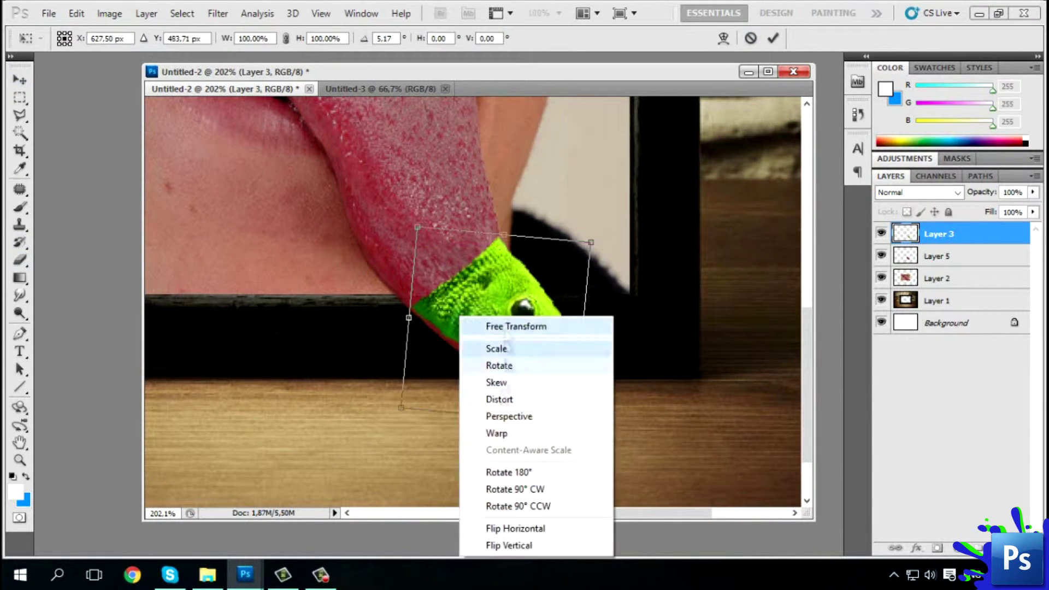
click(496, 433)
drag(448, 306, 437, 328)
key(Return)
Set the Eraser brush to 83 px and reconfirm the lizard head's transform
key(e)
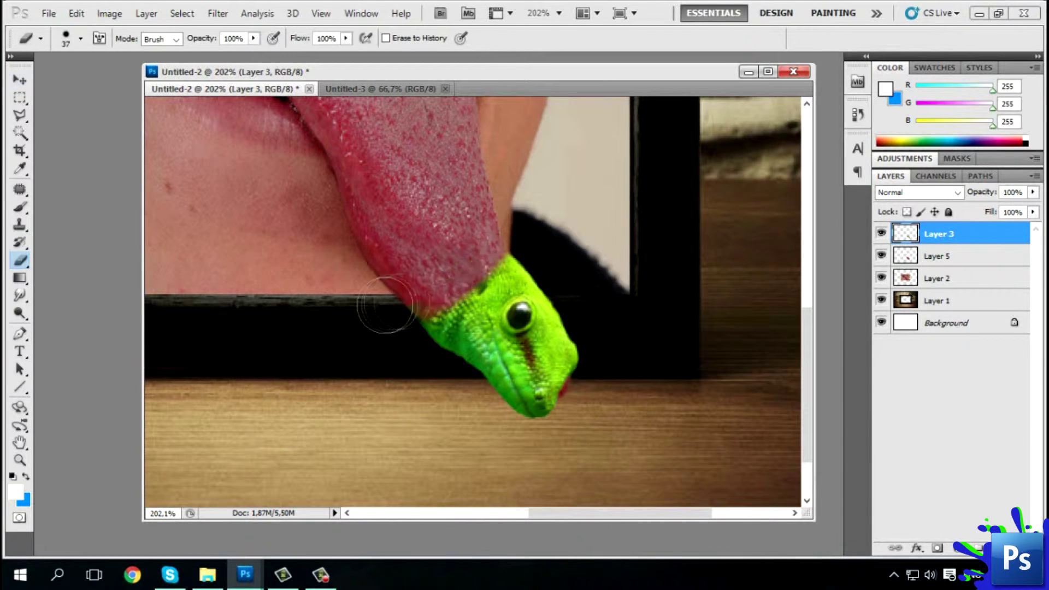
click(81, 38)
drag(53, 80, 89, 80)
key(Return)
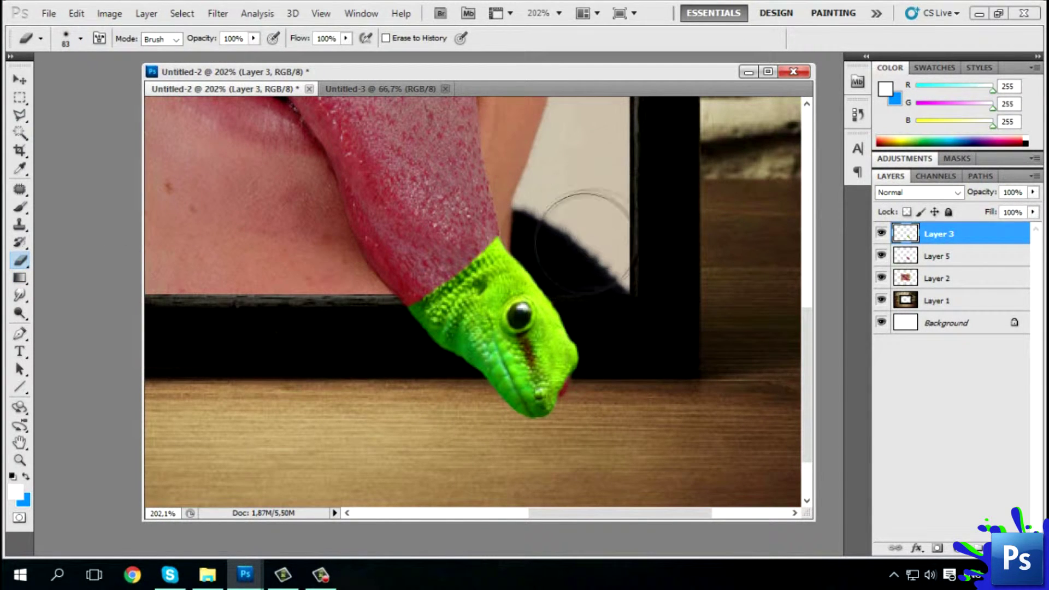
key(ctrl+t)
key(Return)
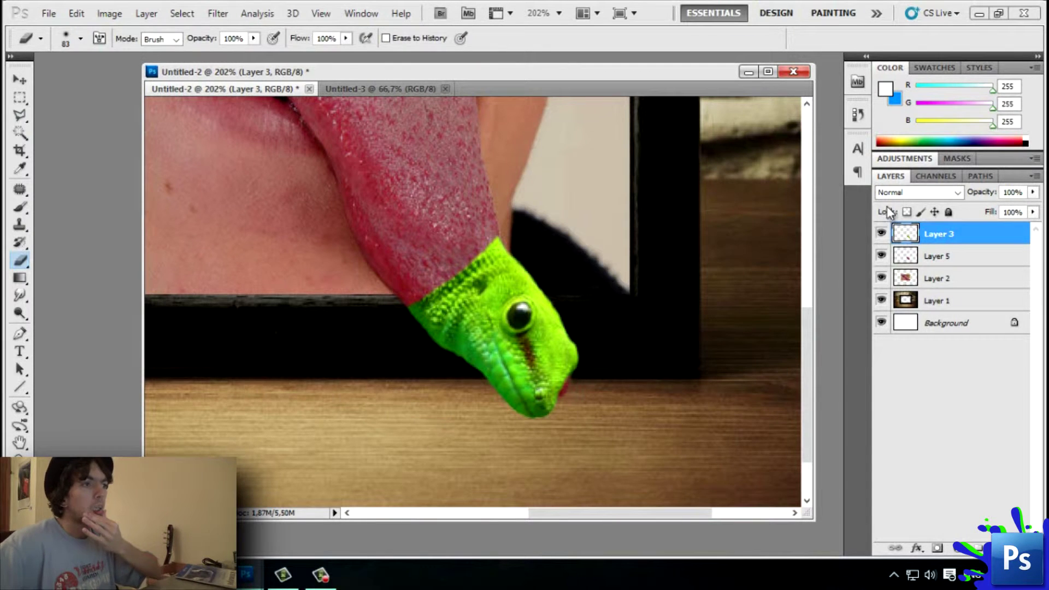
scroll(754, 281, up, 2)
scroll(754, 280, up, 2)
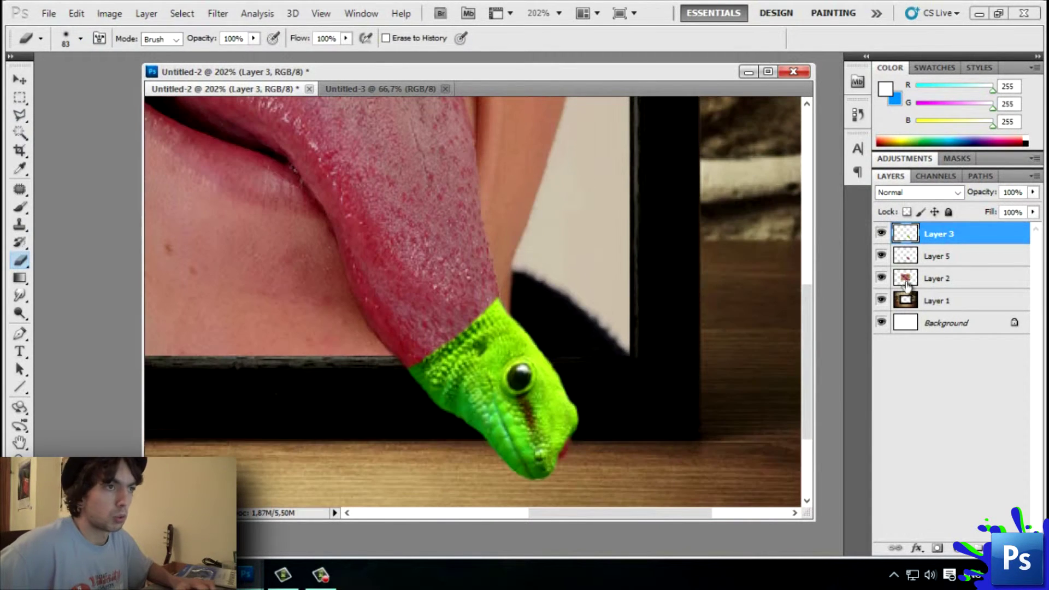
Magic Wand the green lizard head, then duplicate Layer 3 with Ctrl+J
click(19, 133)
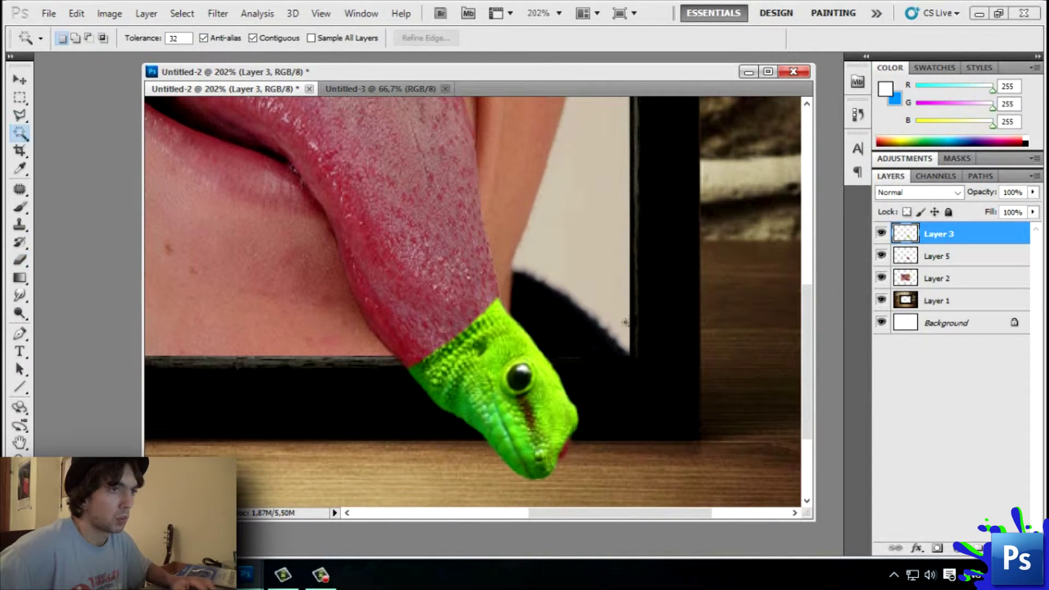
click(657, 288)
key(ctrl+d)
key(v)
key(ctrl+j)
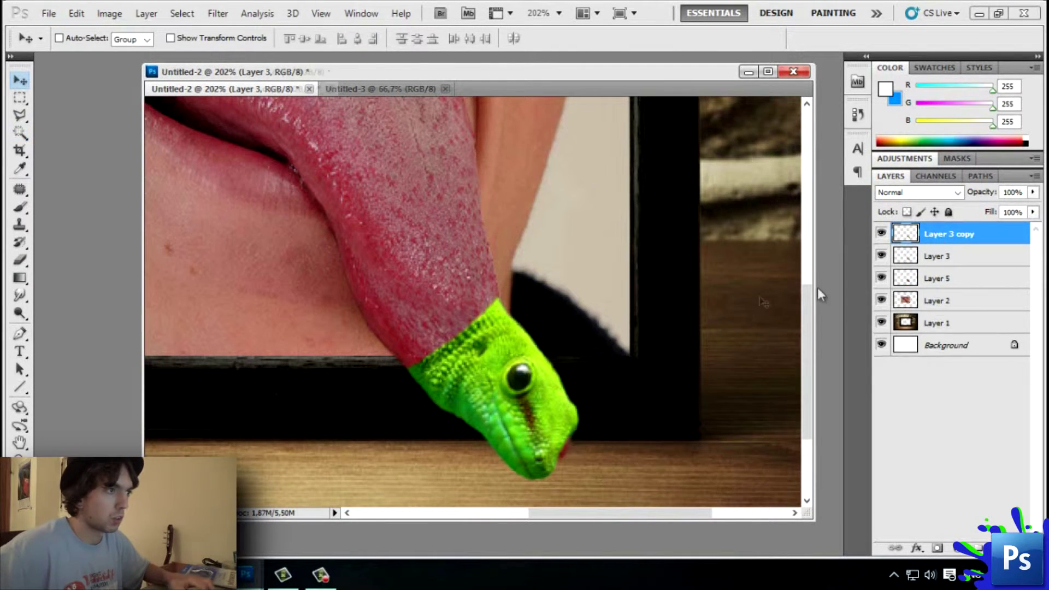
drag(414, 213, 583, 120)
key(ctrl+z)
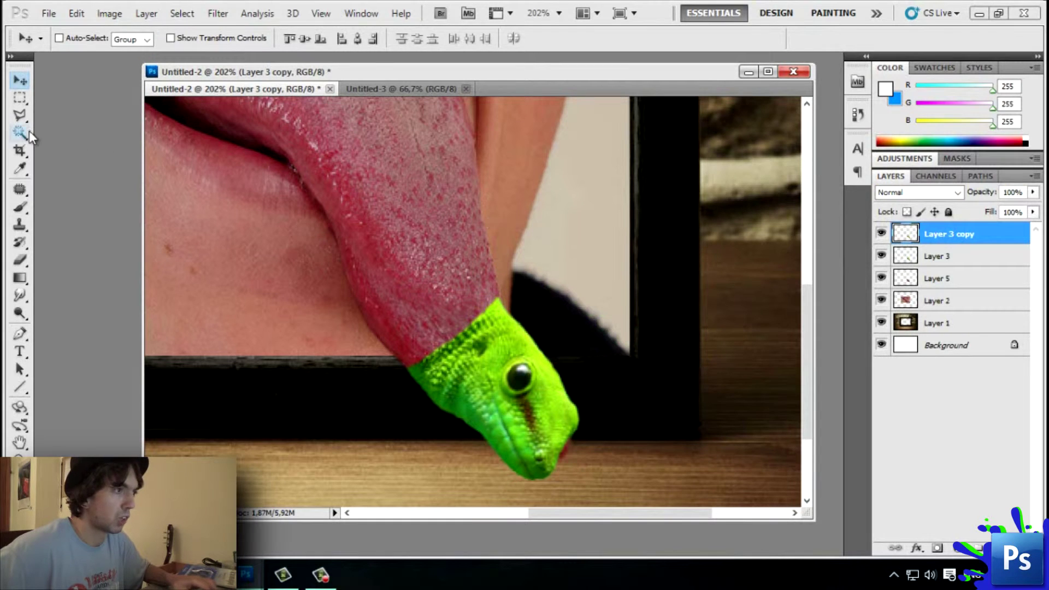
Clone tongue texture from Layer 2 inside the head outline, making Layer 3 copy visible and active
click(21, 132)
click(929, 279)
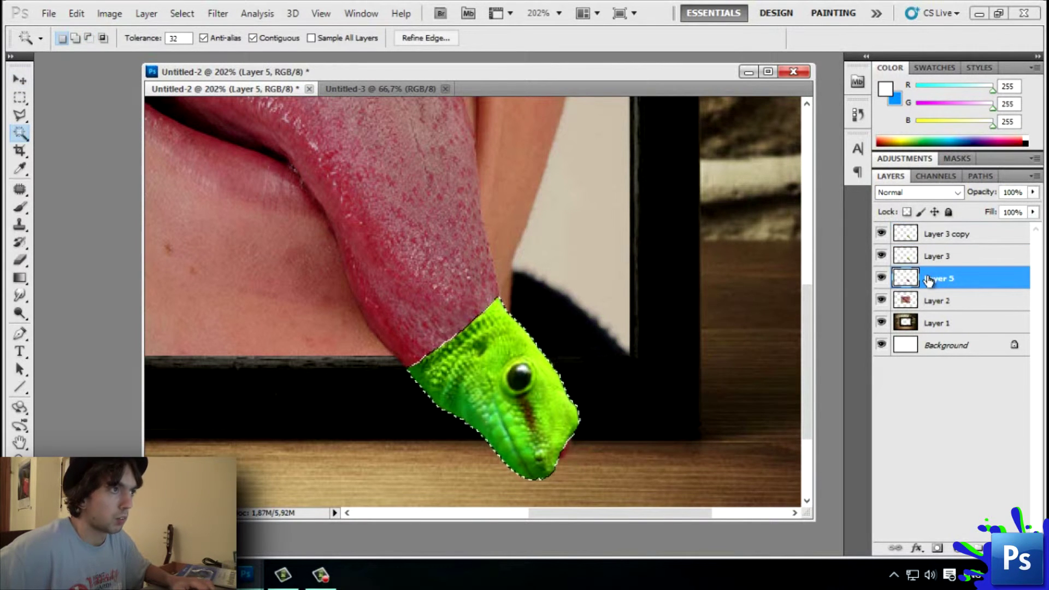
click(20, 224)
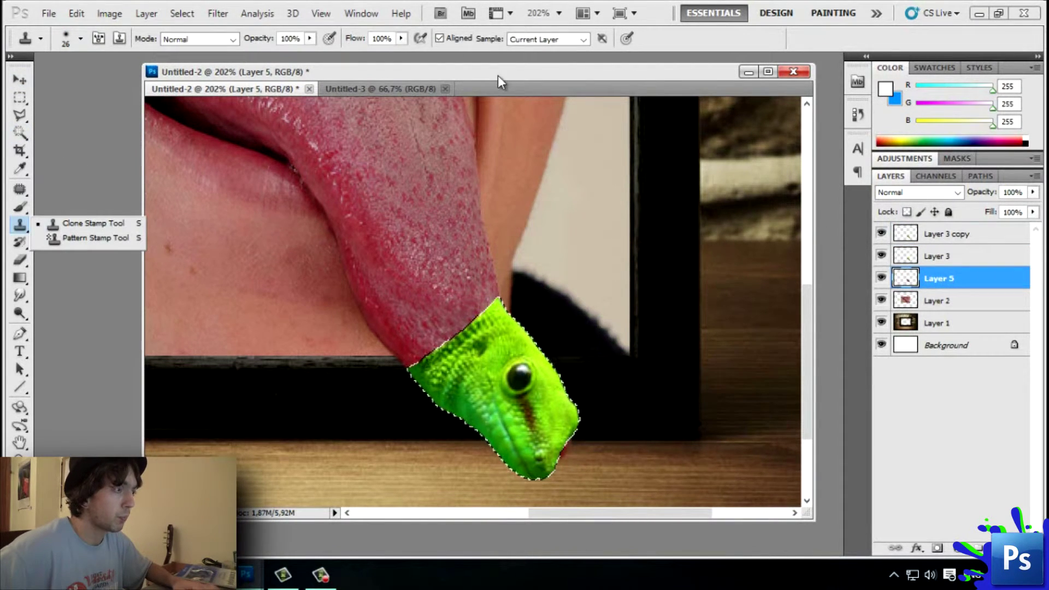
scroll(392, 179, up, 3)
scroll(392, 179, down, 3)
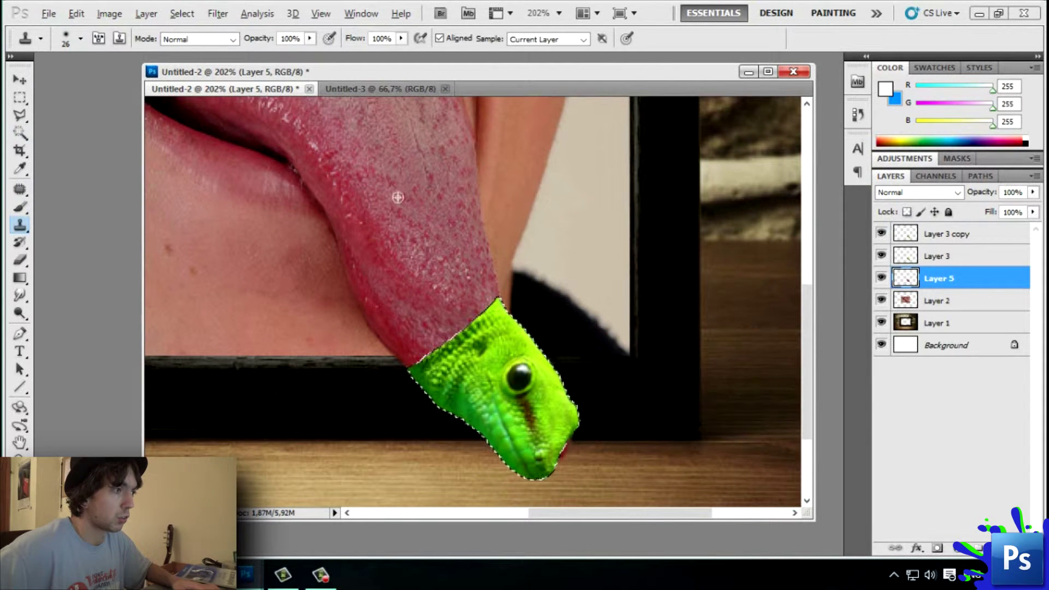
click(858, 115)
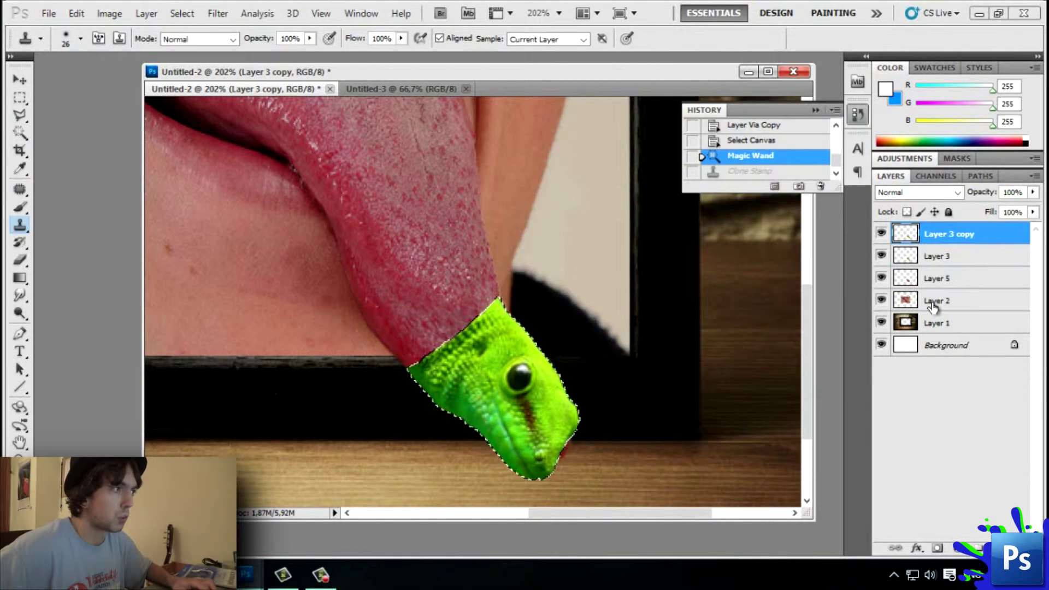
key(ctrl+z)
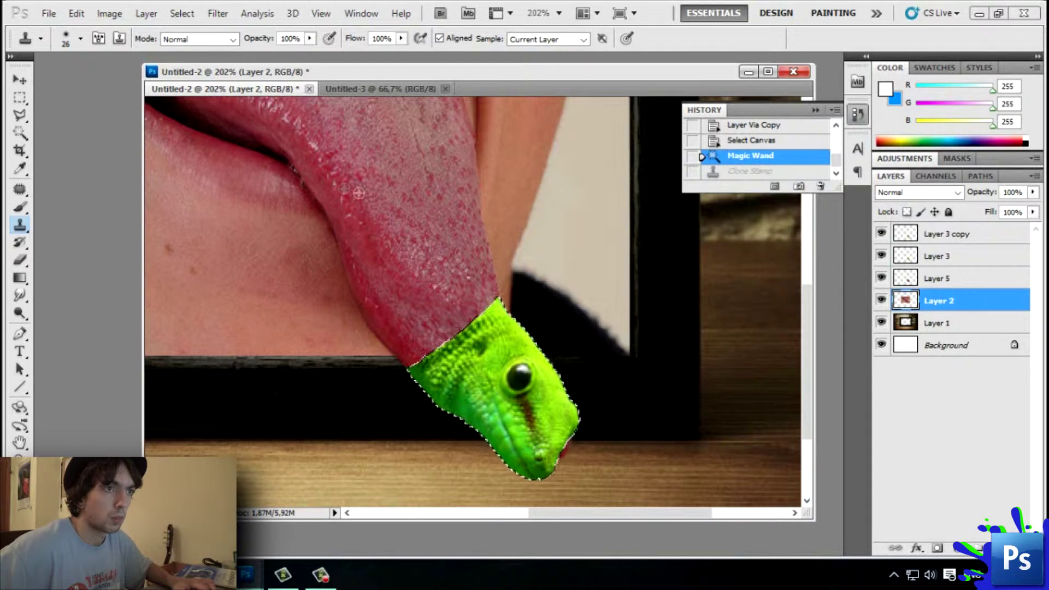
click(882, 234)
click(948, 235)
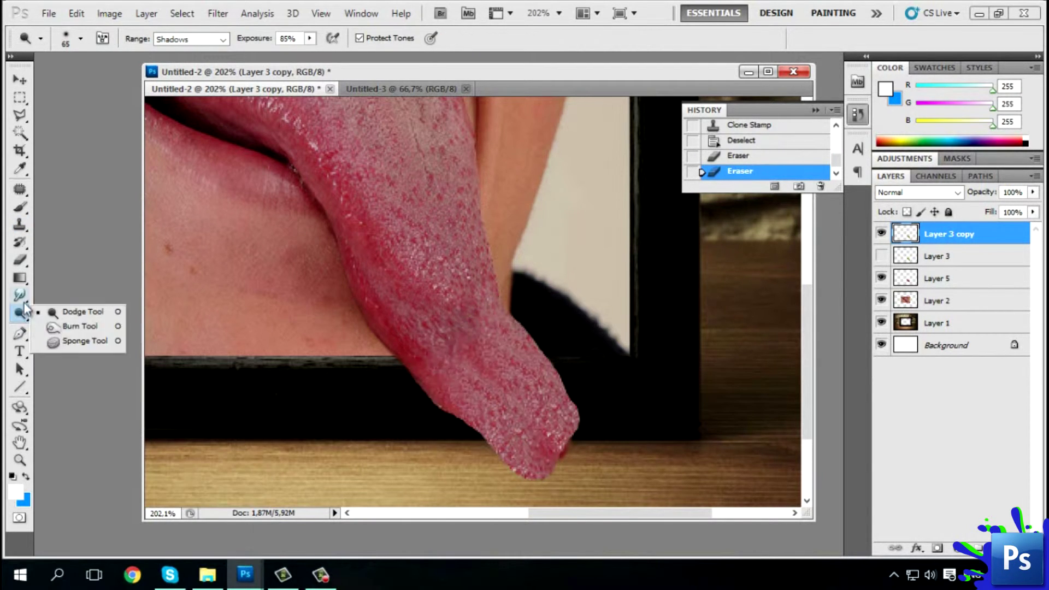
Burn the tongue's lower edge near the frame darker with the Burn Tool at 23% exposure
click(79, 327)
drag(448, 377, 535, 473)
drag(500, 410, 555, 478)
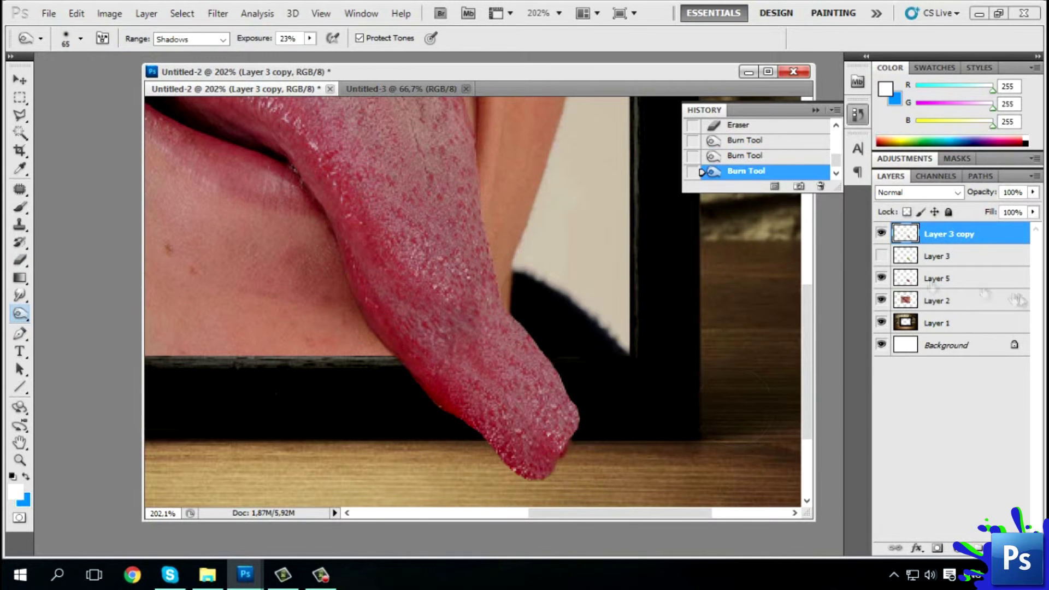
drag(492, 382, 458, 366)
Give the tongue layer an Inner Shadow at angle -127 and about 33% opacity
click(146, 13)
click(383, 93)
drag(573, 131, 659, 126)
click(676, 209)
drag(832, 216, 828, 230)
drag(882, 196, 847, 198)
drag(837, 240, 831, 275)
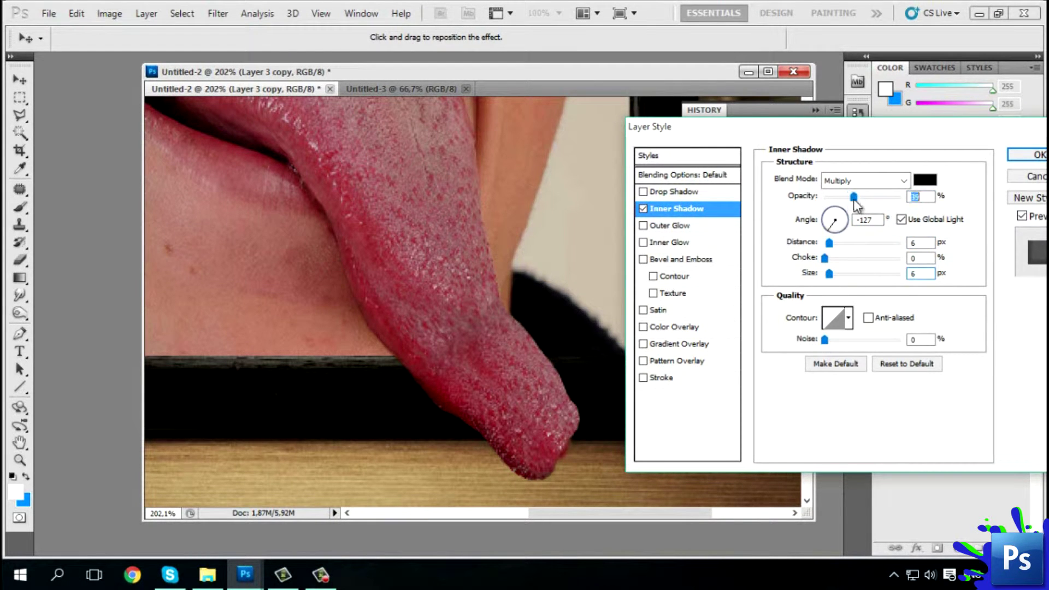
click(1014, 155)
key(ctrl+minus)
key(ctrl+plus)
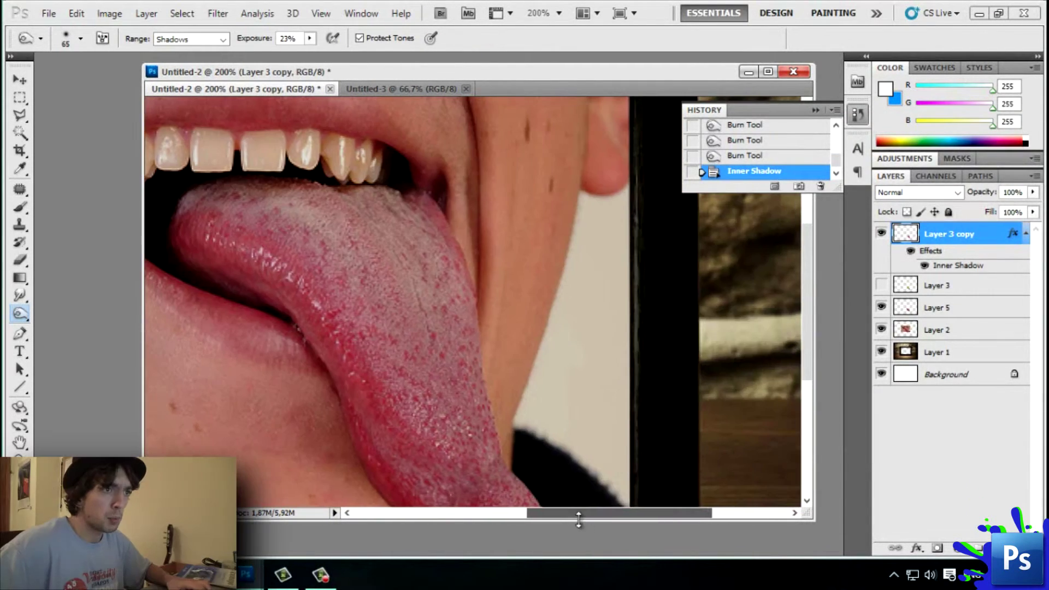
drag(808, 250, 808, 302)
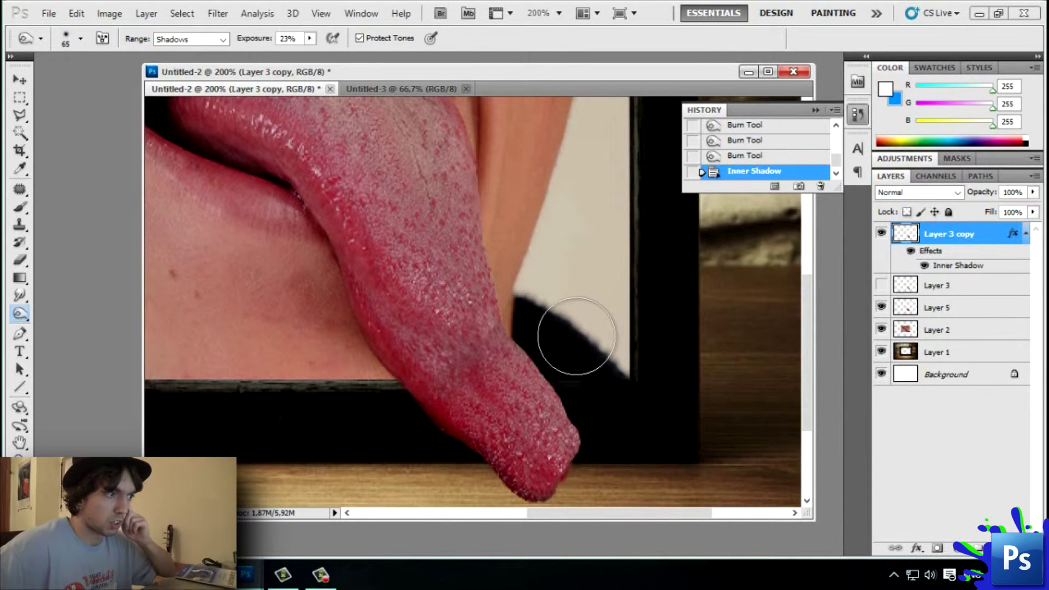
Show Layer 3, move it above Layer 3 copy, set it to Luminosity, and duplicate it
click(882, 286)
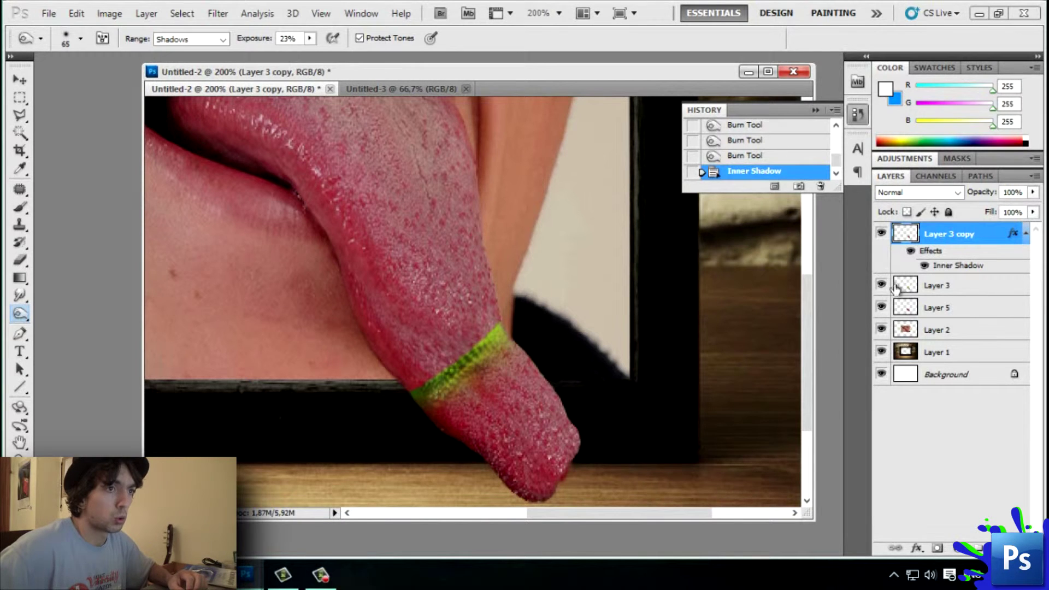
drag(933, 294, 935, 228)
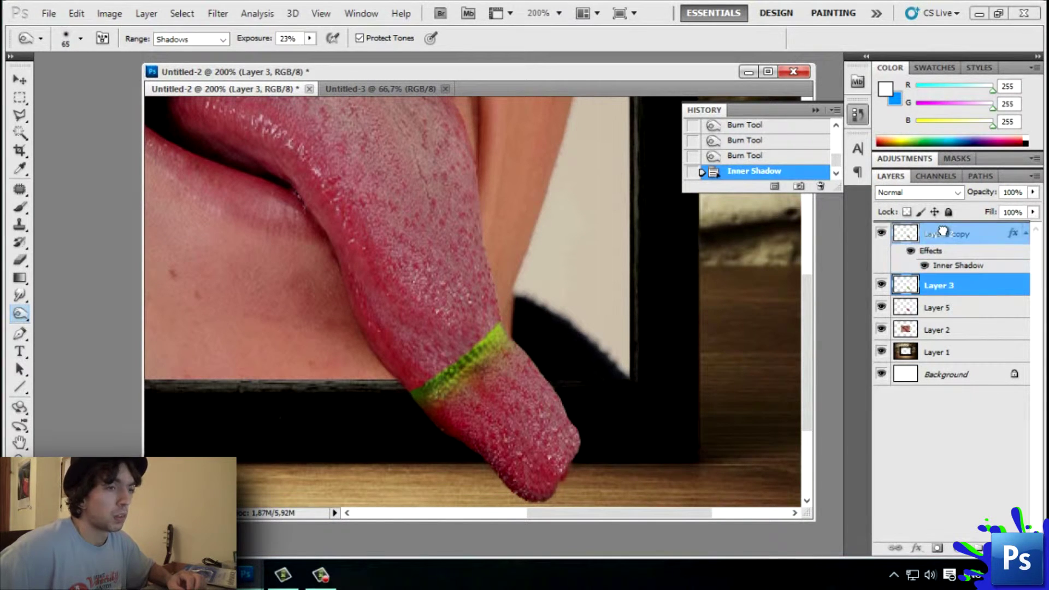
scroll(688, 312, down, 2)
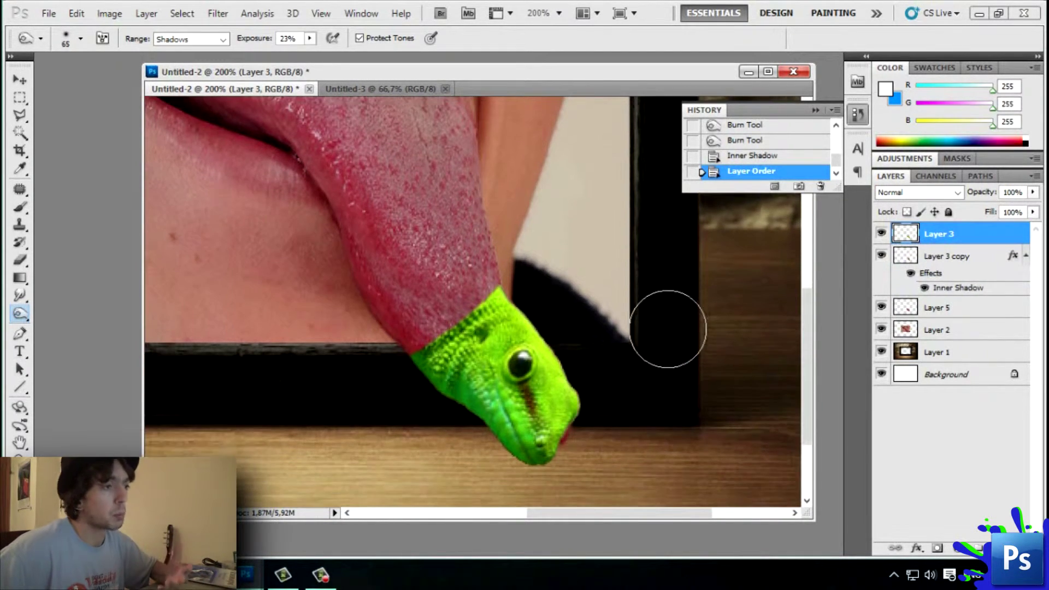
scroll(650, 322, down, 2)
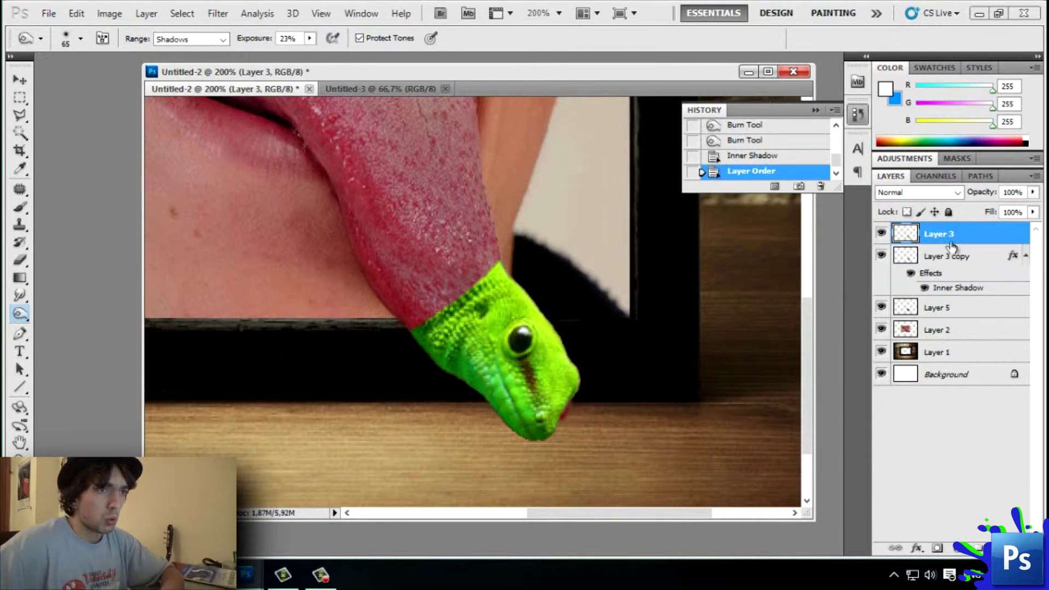
click(918, 192)
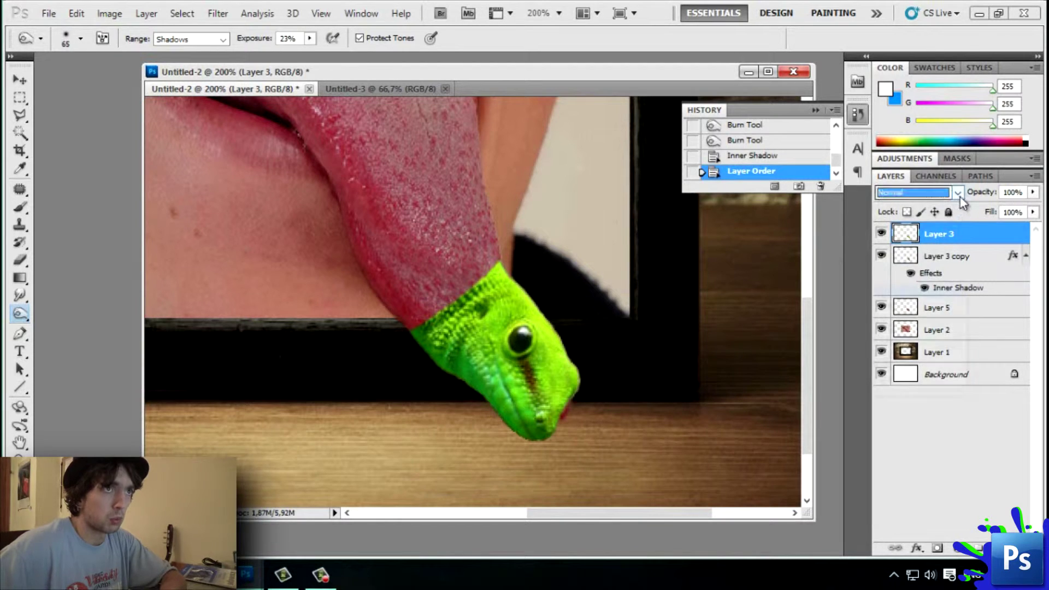
click(918, 390)
key(ctrl+j)
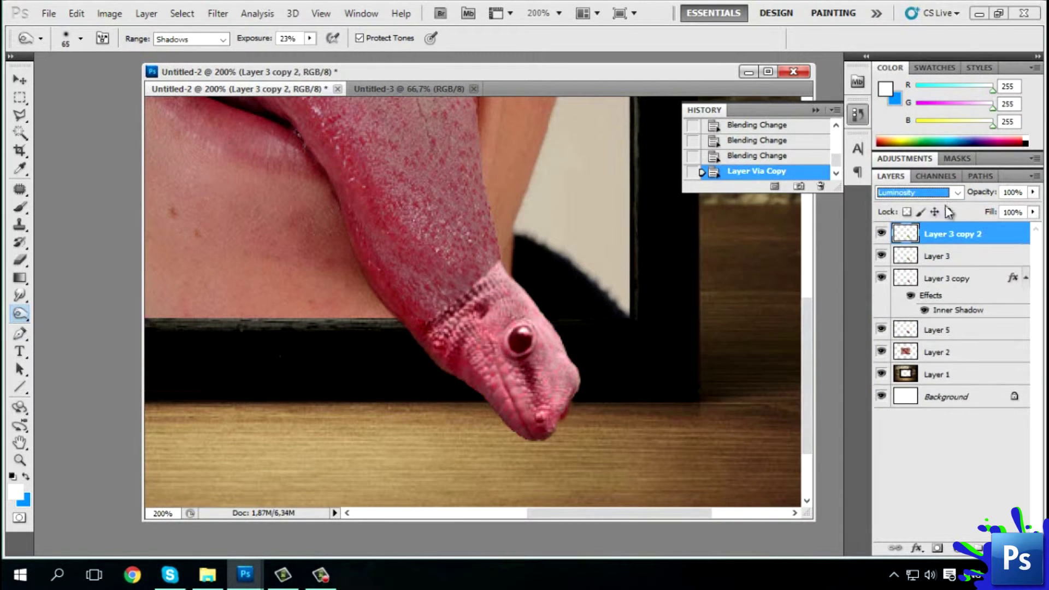
click(918, 192)
click(918, 8)
click(951, 256)
click(881, 234)
Erase the lizard's neck on both lizard layers so it fades into the pink tongue, keeping the copy Normal
key(e)
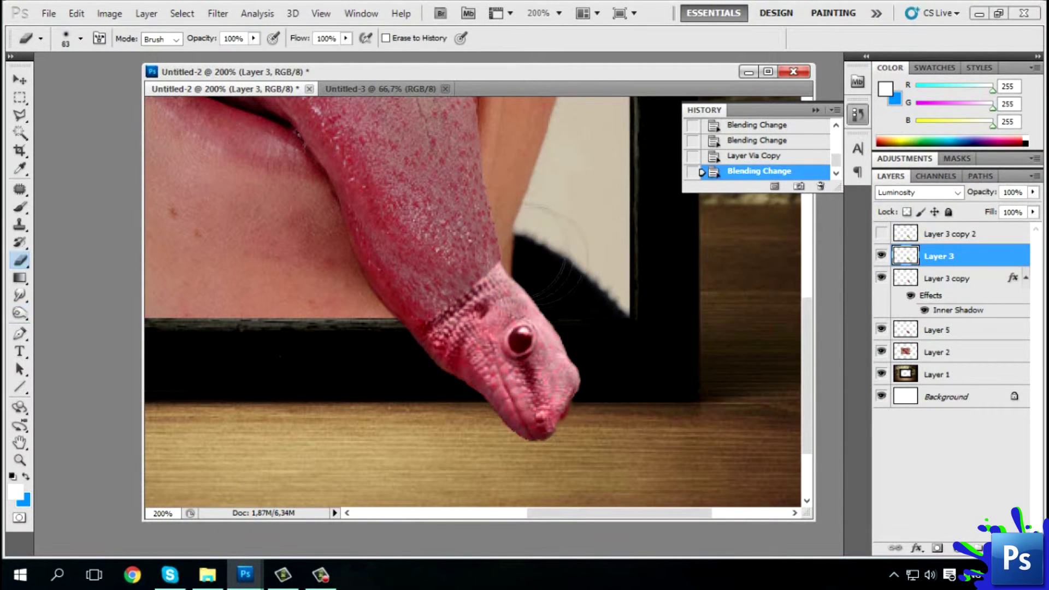
drag(448, 333, 524, 273)
drag(547, 339, 527, 258)
click(951, 234)
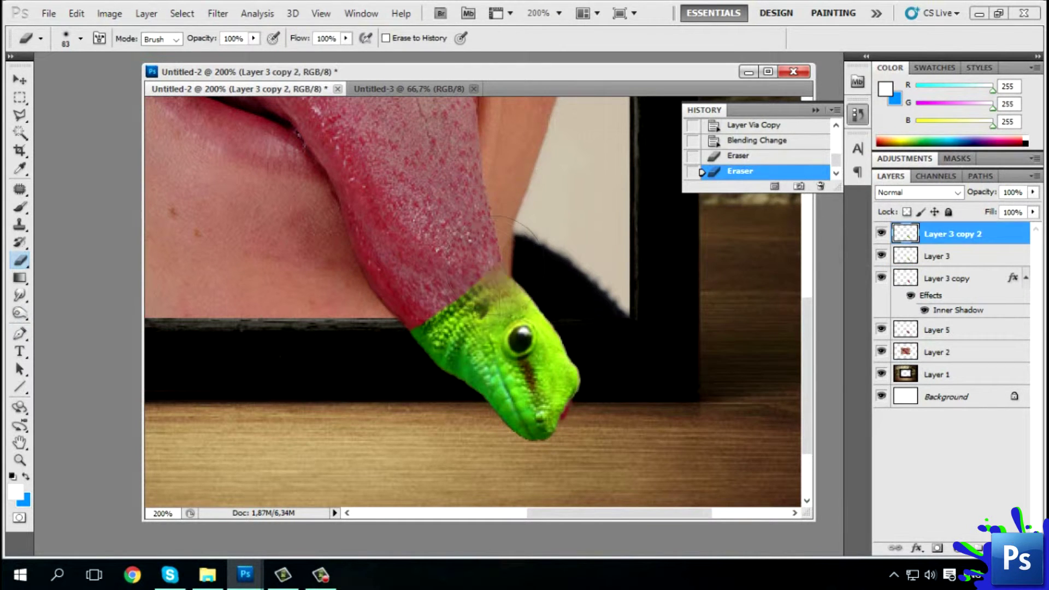
drag(426, 338, 508, 268)
drag(465, 349, 524, 273)
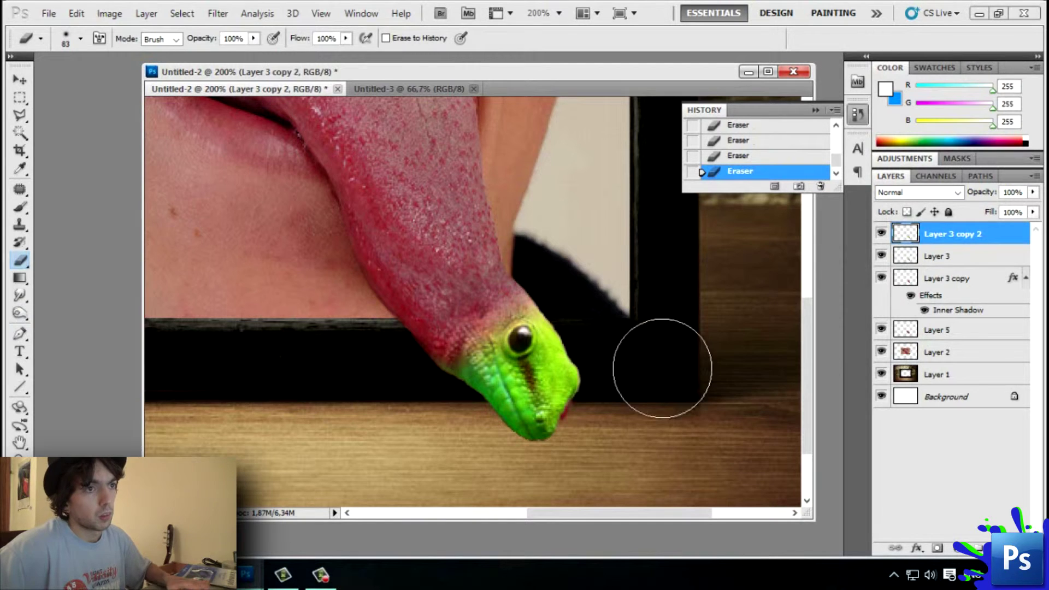
click(950, 193)
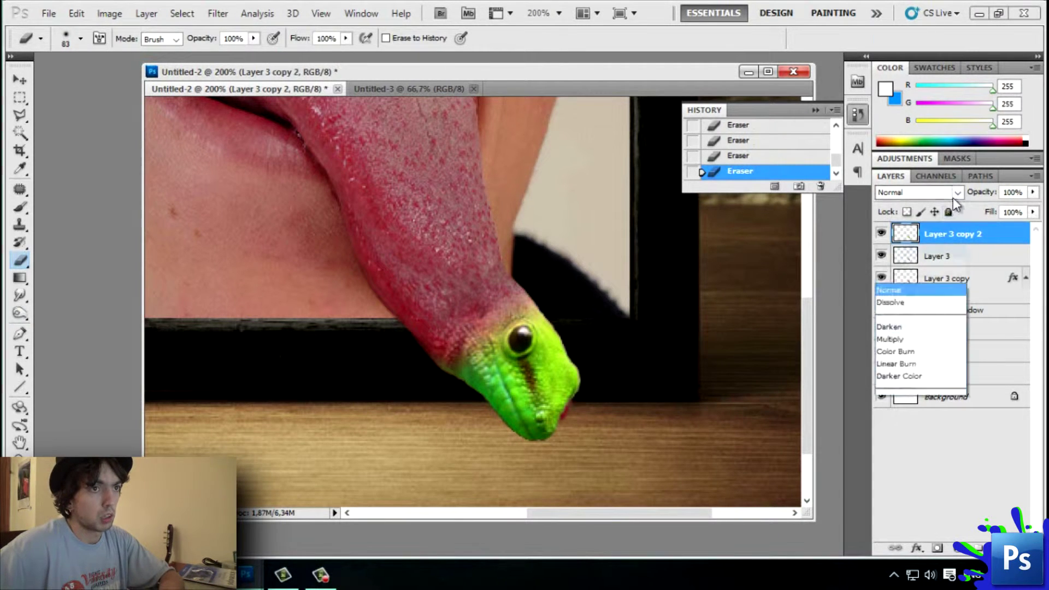
click(991, 217)
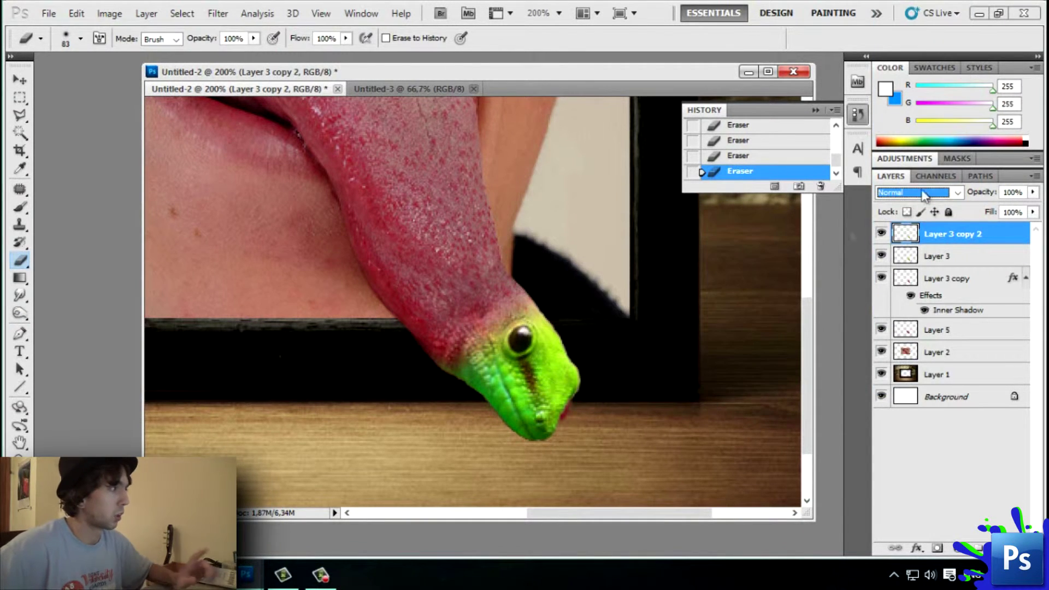
Lightly erase the green head at 25% Eraser opacity, then restore 100% and select Layer 5
click(254, 39)
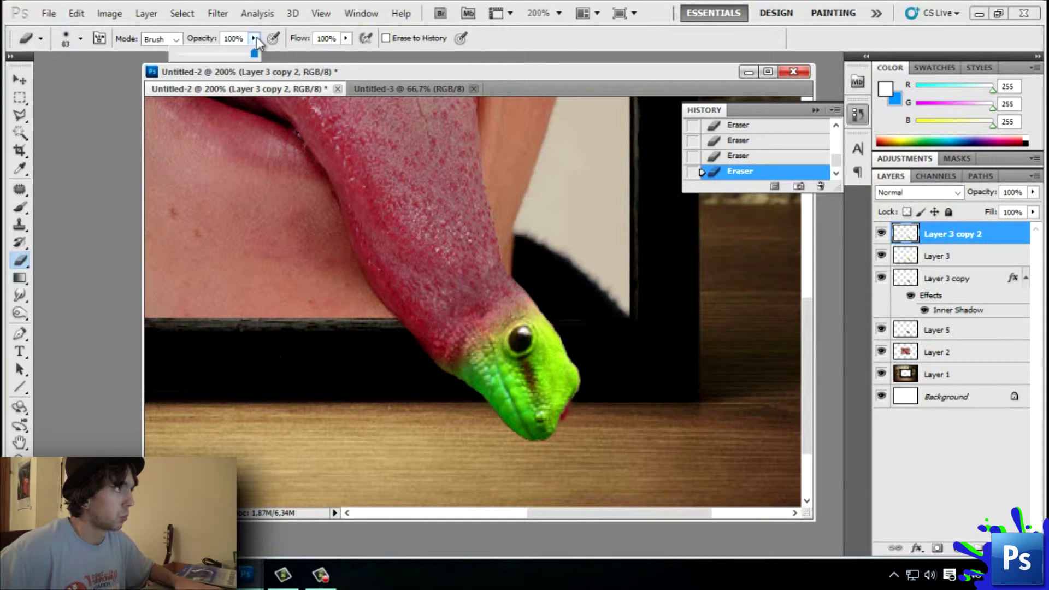
click(195, 53)
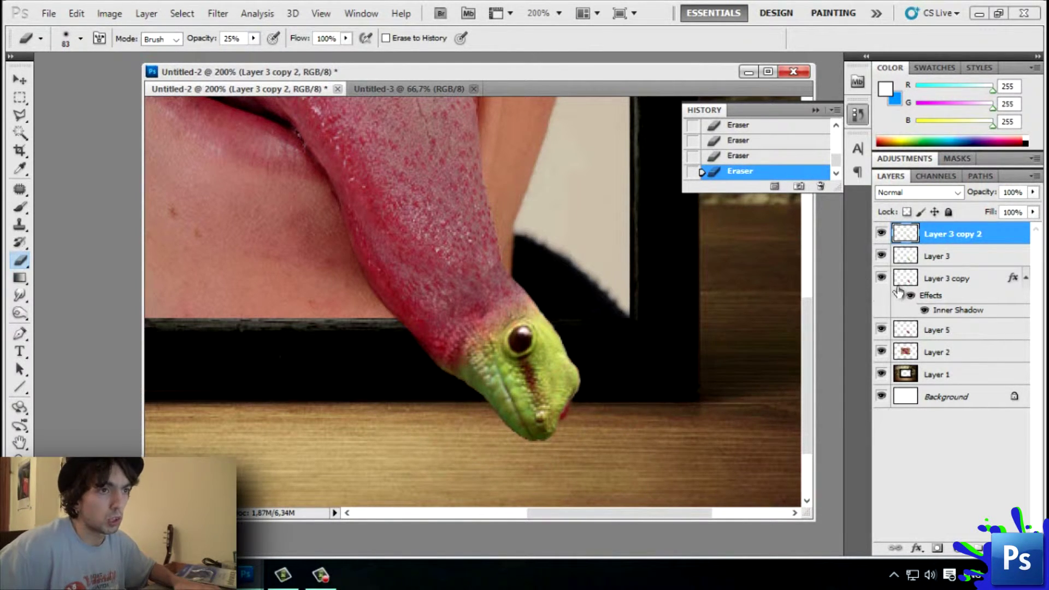
click(932, 282)
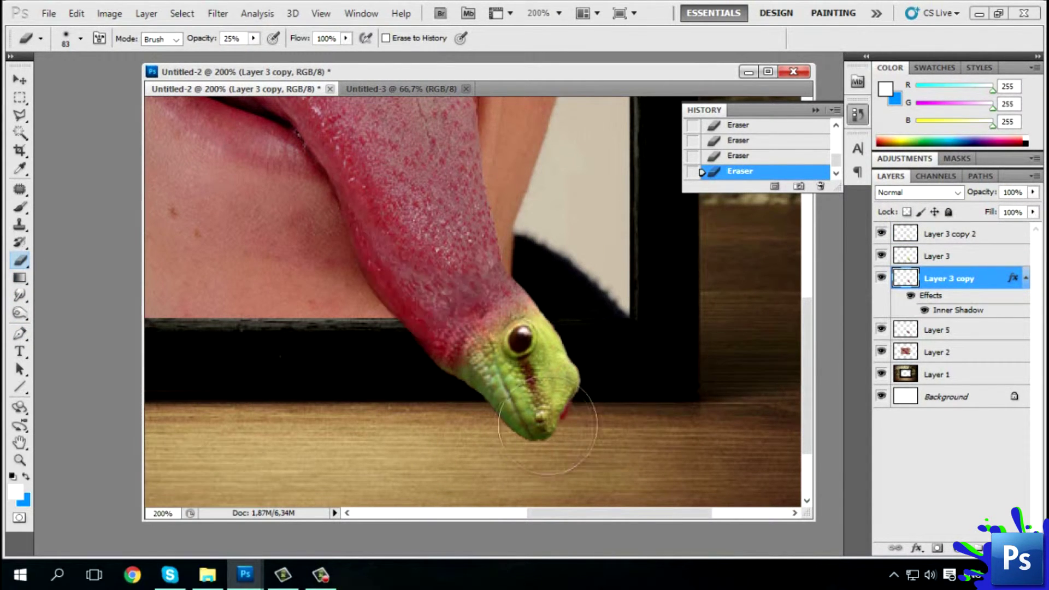
key(0)
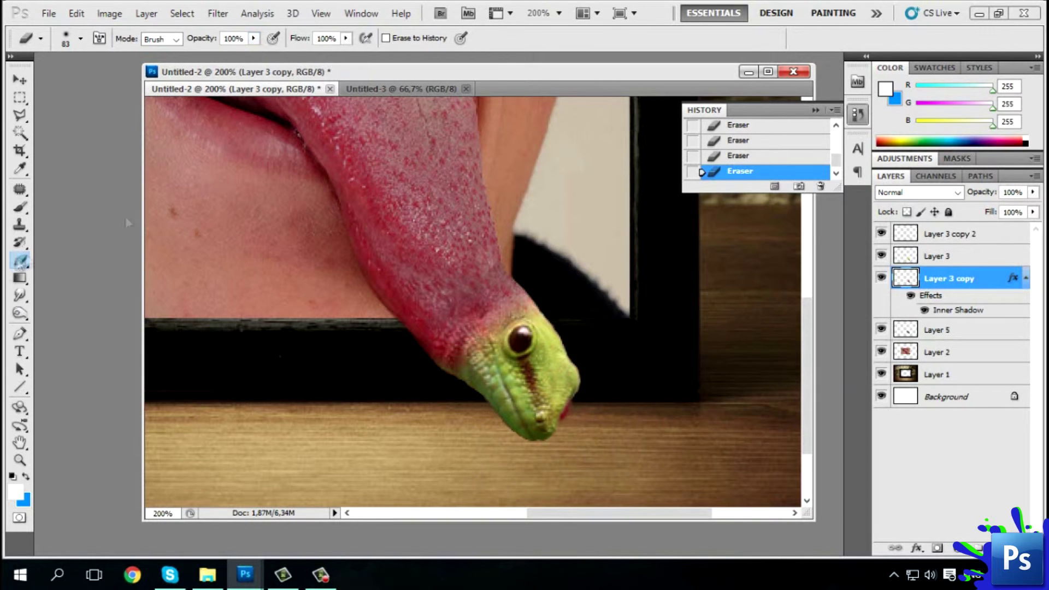
click(949, 329)
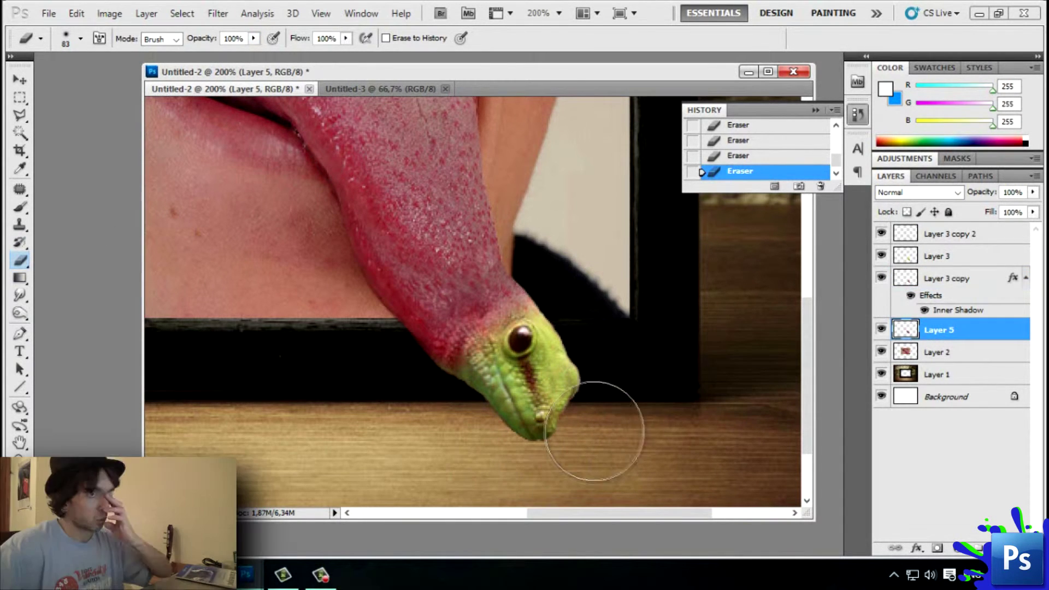
Select the tongue and lizard layers and merge them into one with Ctrl+E
click(927, 235)
shift+click(946, 278)
key(ctrl+e)
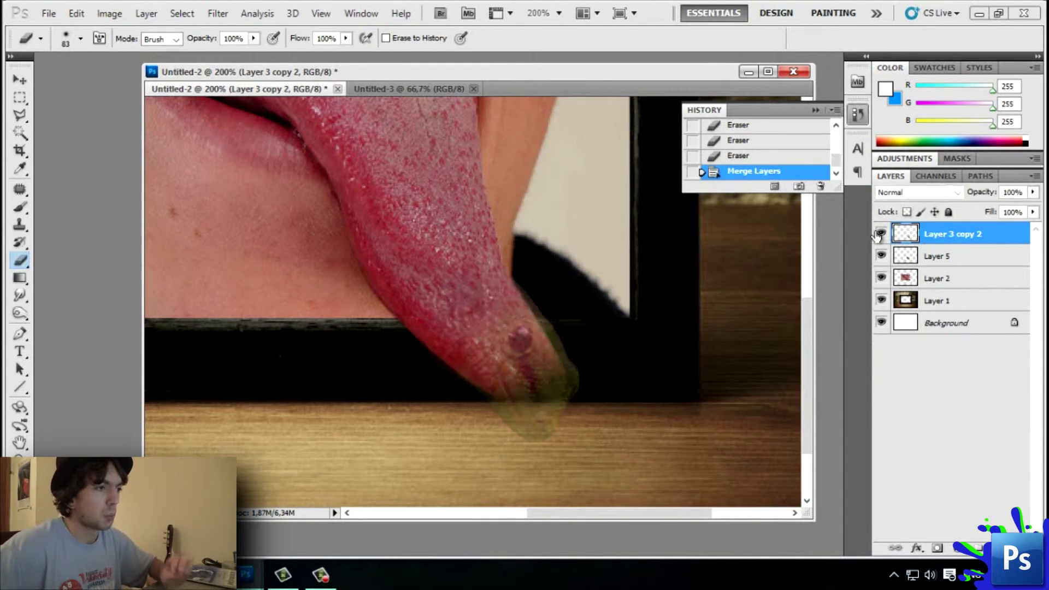
Add an Inner Shadow at 35% opacity to the merged layer and zoom in on the head
click(145, 14)
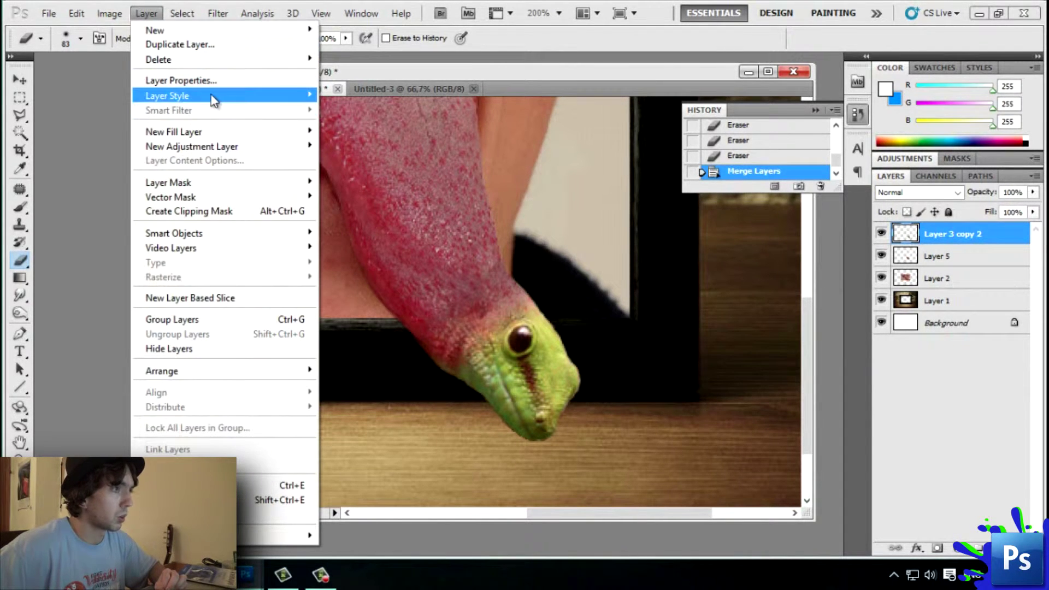
mouse_move(167, 97)
click(347, 93)
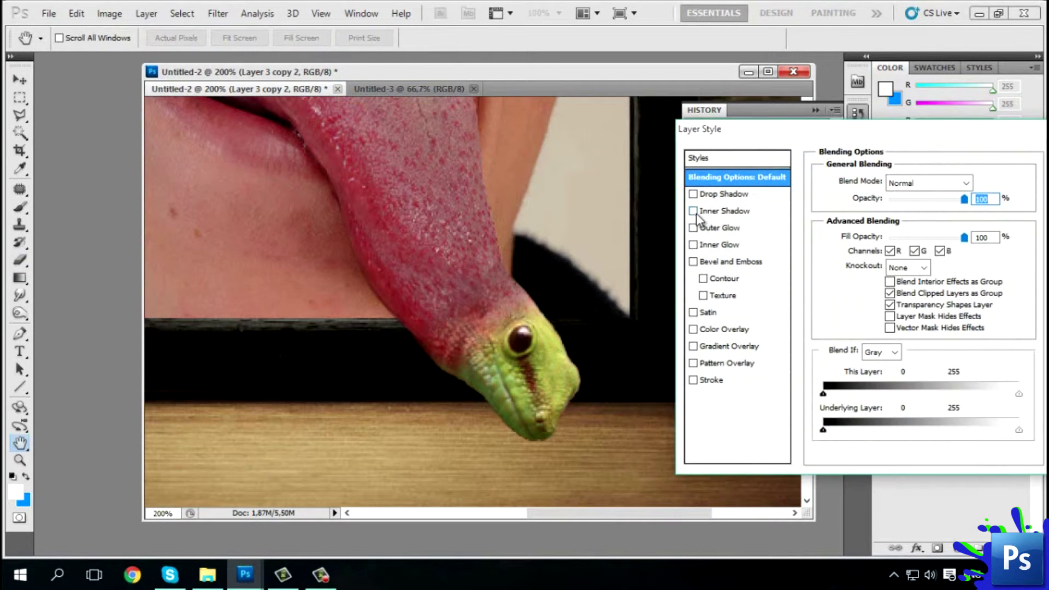
click(716, 211)
click(886, 199)
drag(873, 247, 888, 247)
drag(919, 129, 870, 129)
drag(837, 199, 852, 199)
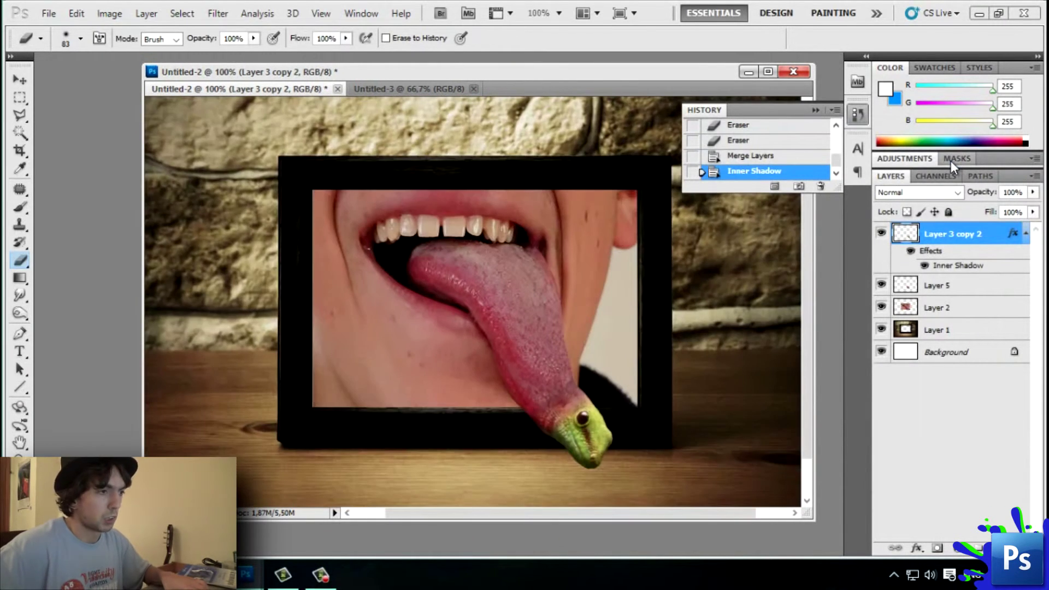
scroll(360, 389, down, 2)
key(z)
drag(634, 407, 670, 434)
Merge Layer 5 into the lizard-tongue layer, duplicate it, and blacken the copy beneath the original with Hue/Saturation
ctrl+click(978, 285)
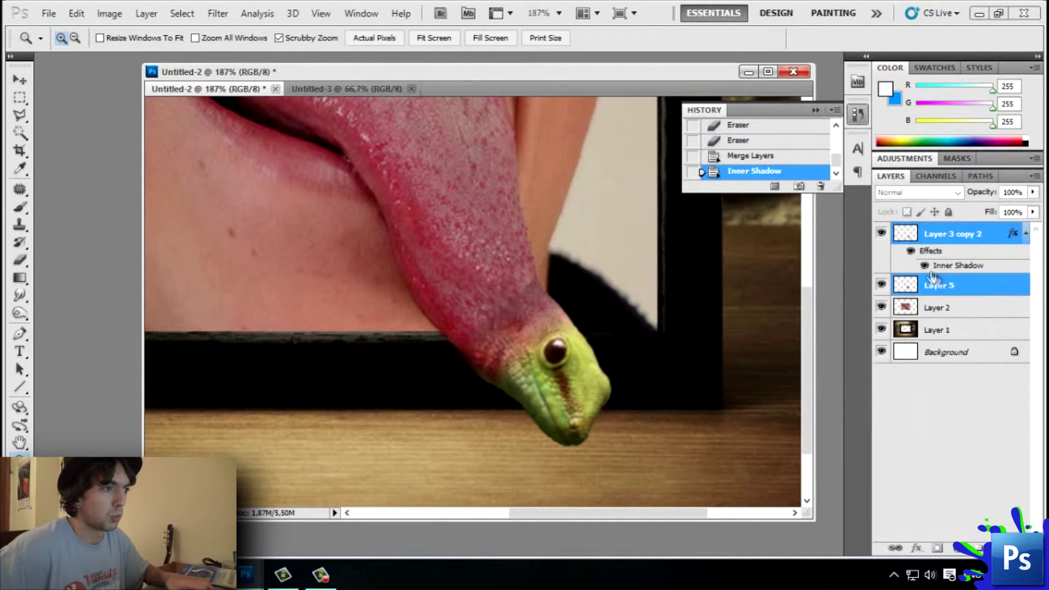
key(ctrl+e)
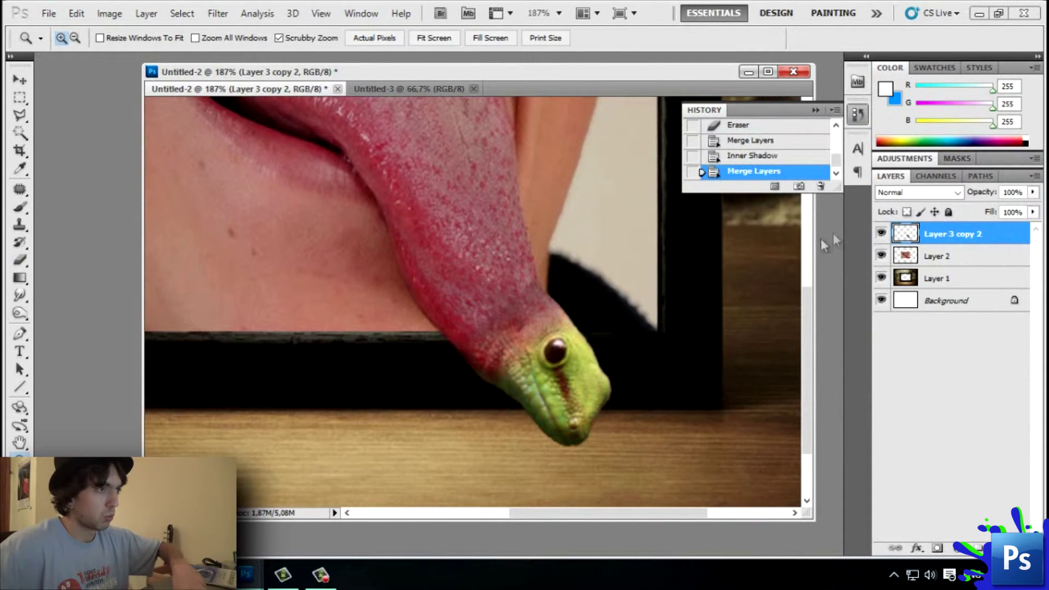
key(ctrl+j)
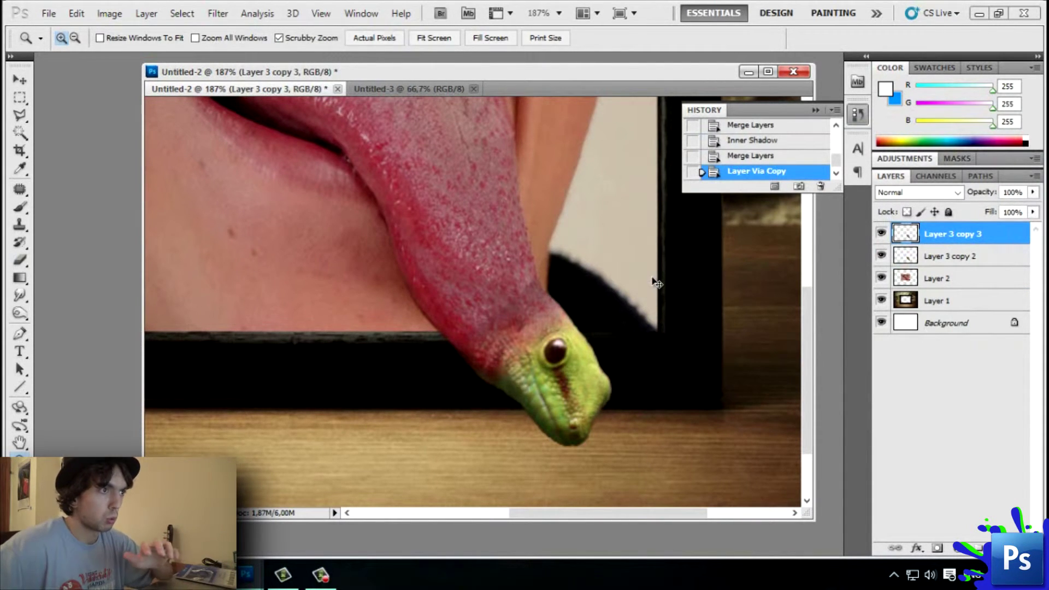
key(ctrl+u)
drag(647, 306, 569, 306)
click(796, 156)
drag(947, 265, 951, 269)
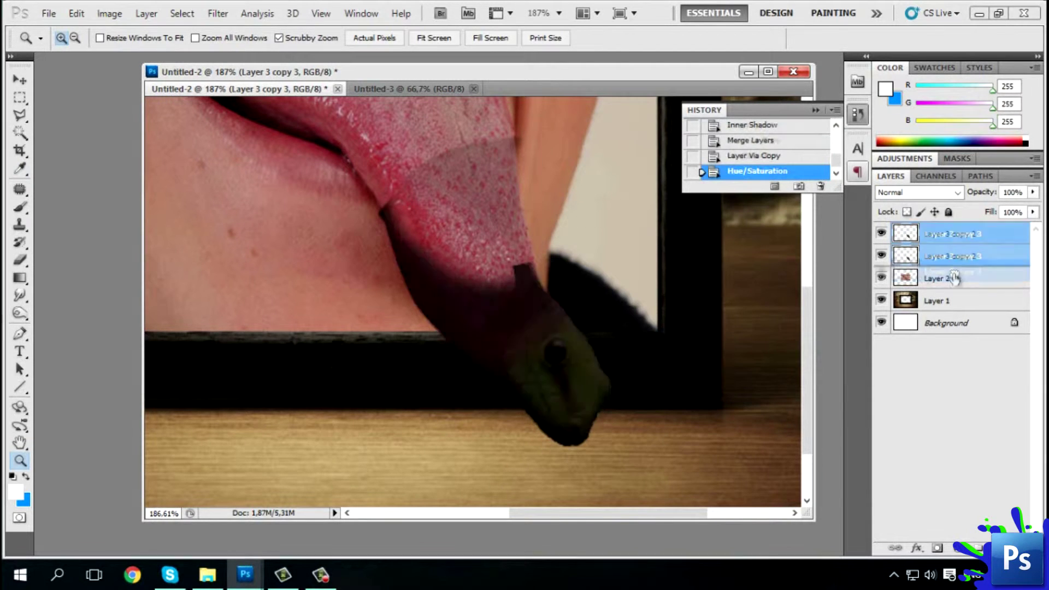
key(v)
Move the black silhouette down and warp it into a shadow lying on the table
drag(546, 377, 541, 475)
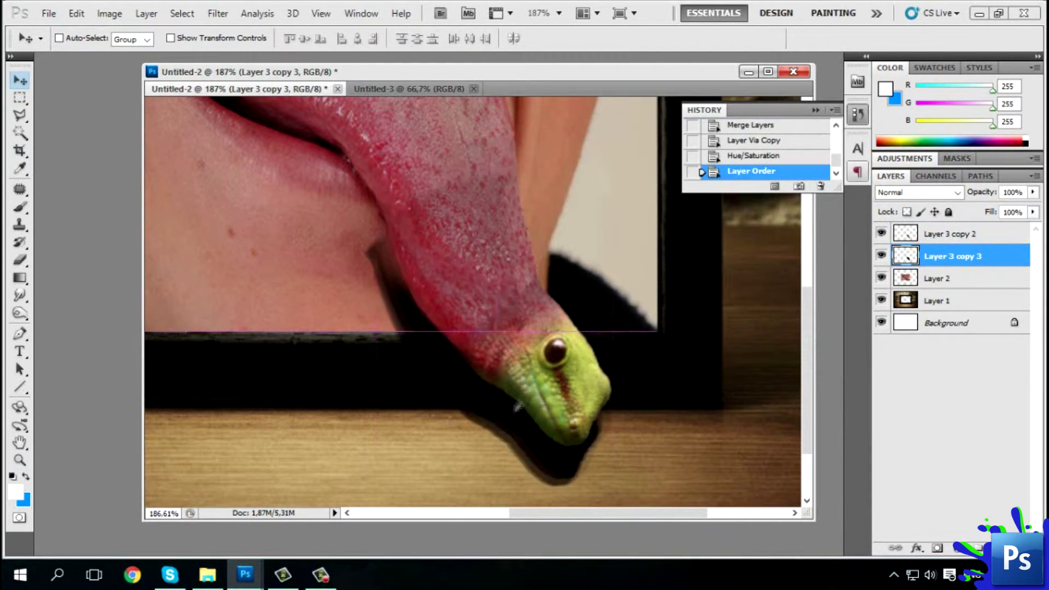
right_click(507, 398)
key(Escape)
key(ctrl+t)
drag(474, 358, 426, 293)
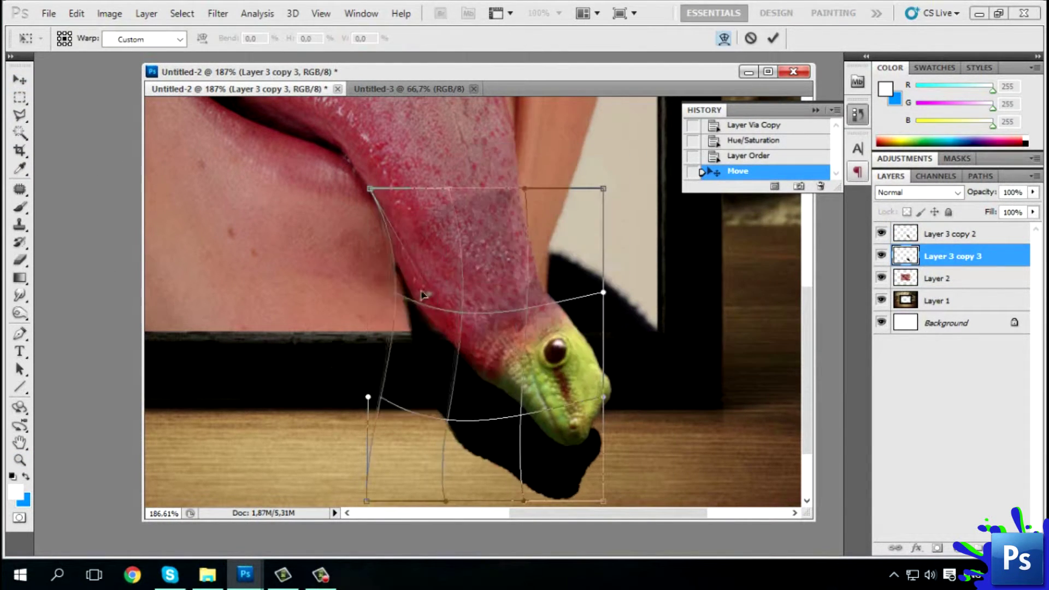
key(Return)
Erase stray shadow parts and paint extra black shadow near the lizard head
click(20, 260)
drag(492, 219, 388, 257)
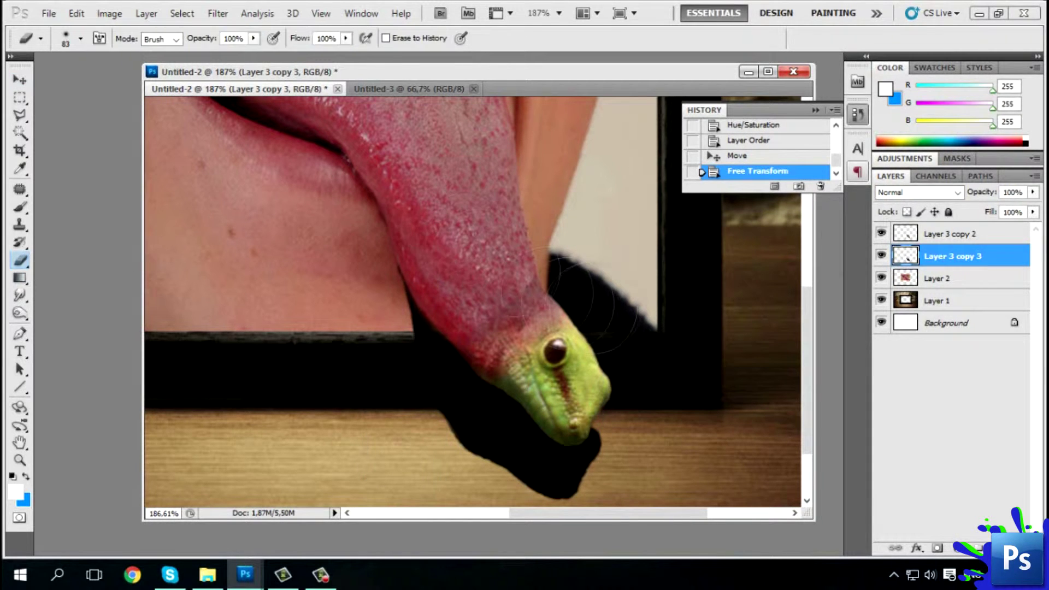
click(20, 207)
click(81, 38)
alt+click(382, 372)
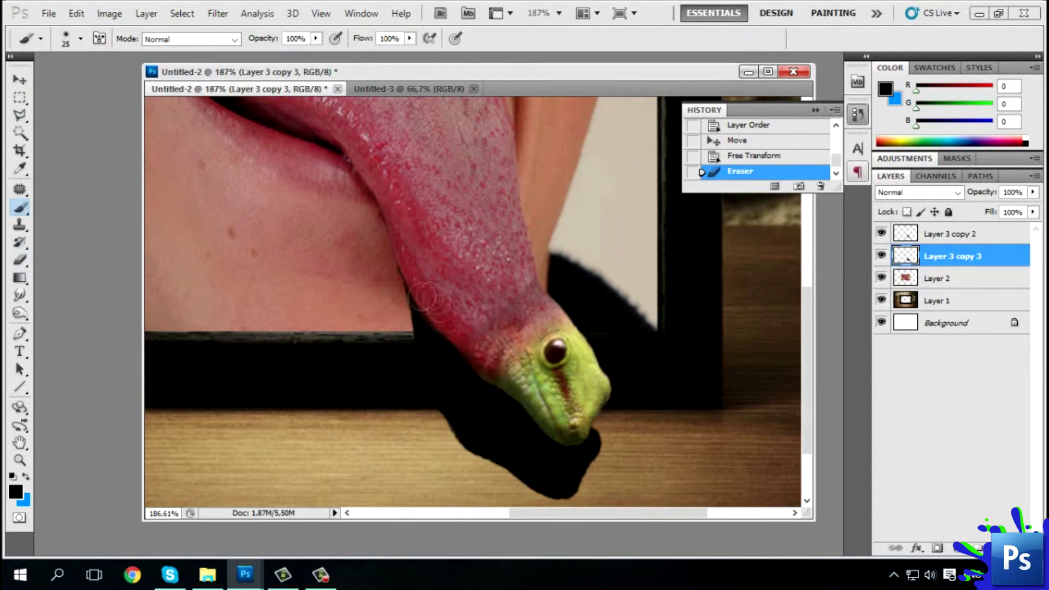
drag(410, 295, 454, 334)
Transform a selected part of the shadow, then lower the shadow layer's Fill to 49%
key(m)
drag(671, 405, 694, 422)
scroll(671, 406, down, 3)
key(ctrl+t)
key(Return)
key(ctrl+d)
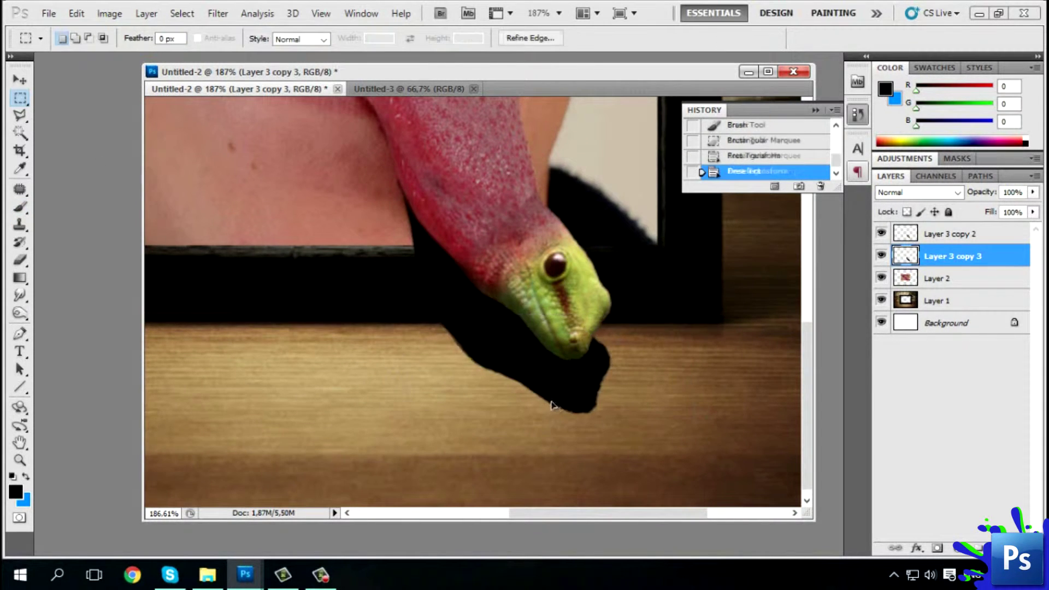
key(ctrl+1)
click(1033, 212)
drag(1027, 228, 986, 228)
Apply a Gaussian Blur of about 4.7 radius to the shadow and raise its Fill to 59%
click(218, 14)
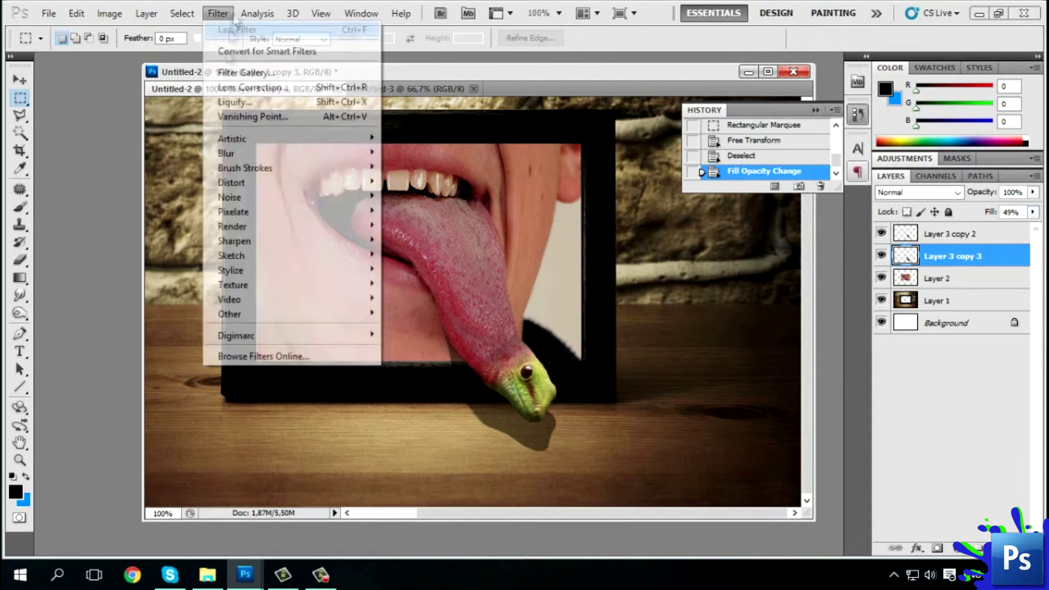
click(418, 208)
drag(611, 365, 623, 365)
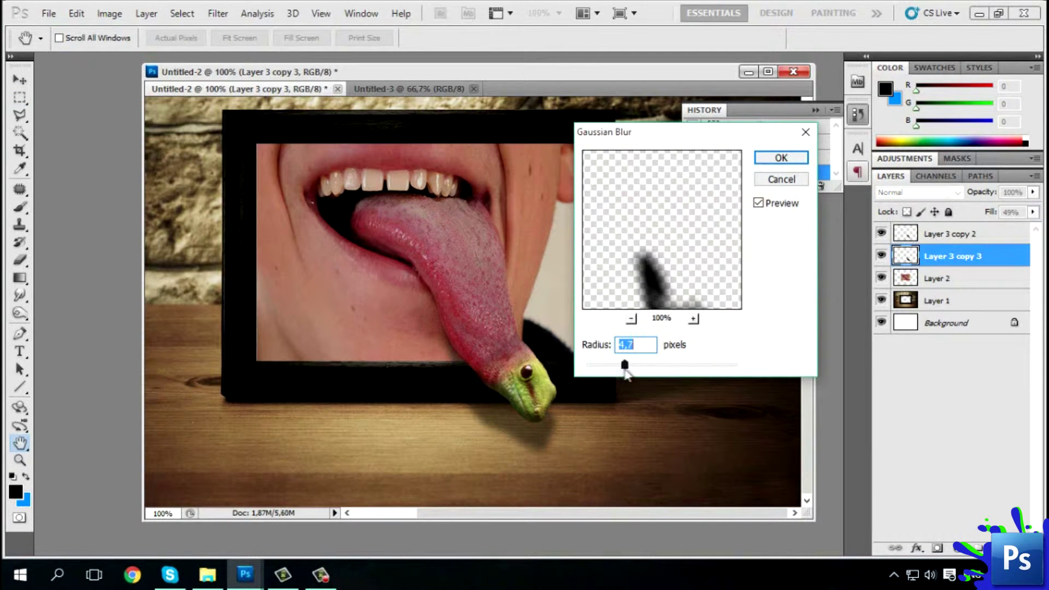
click(782, 159)
click(1033, 212)
drag(986, 228, 1014, 233)
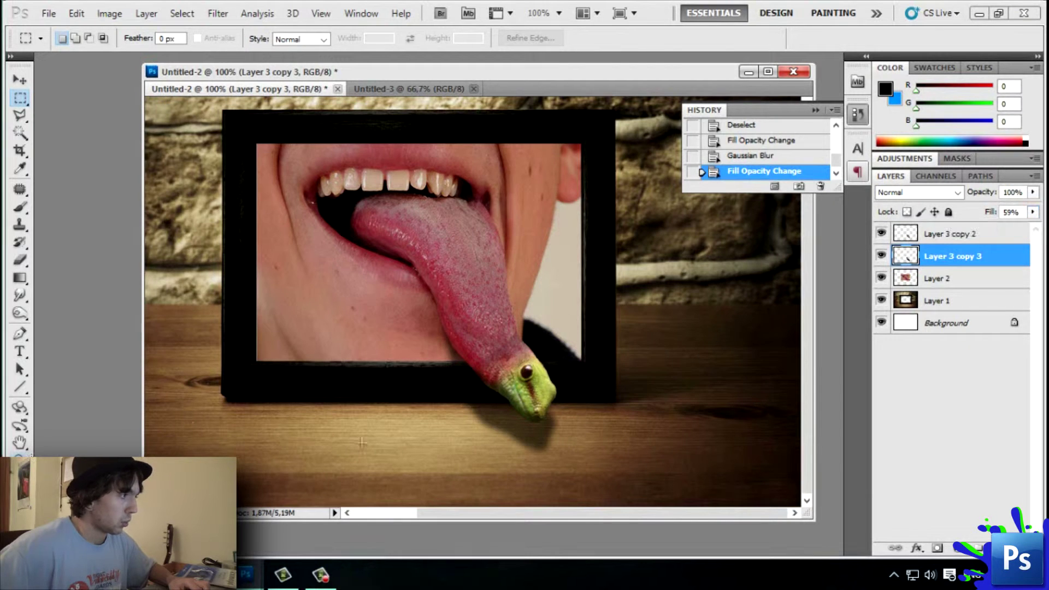
Zoom in on the lizard head and make Layer 3 copy 2 visible and active
key(z)
drag(547, 396, 591, 412)
scroll(591, 412, down, 1)
click(881, 234)
click(937, 235)
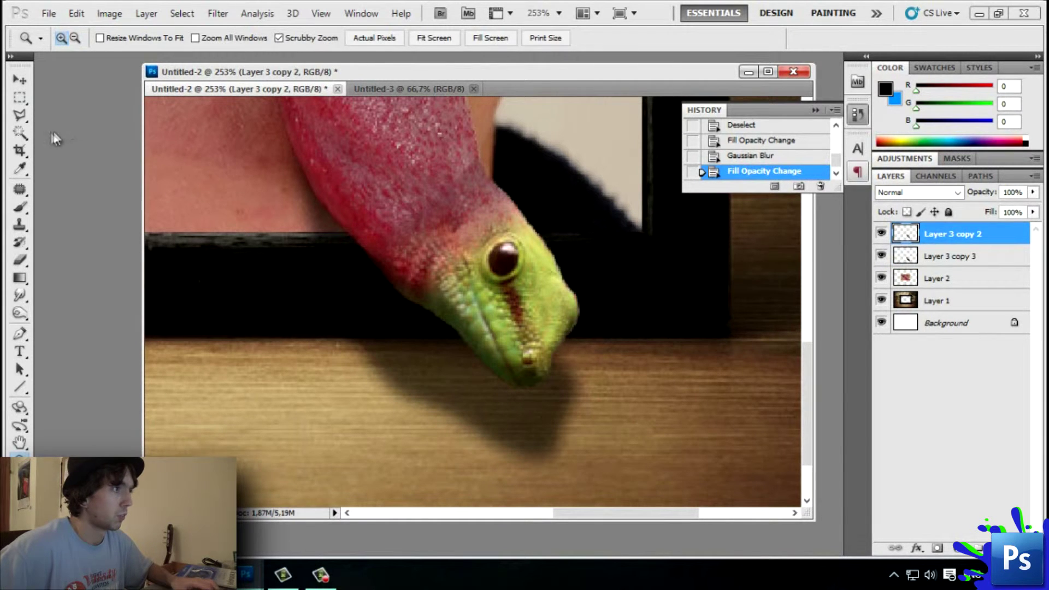
Magic Wand select the lizard-tongue shape on Layer 3 copy 2, checking it with other layers hidden
key(ctrl+a)
click(20, 132)
click(356, 171)
key(ctrl+a)
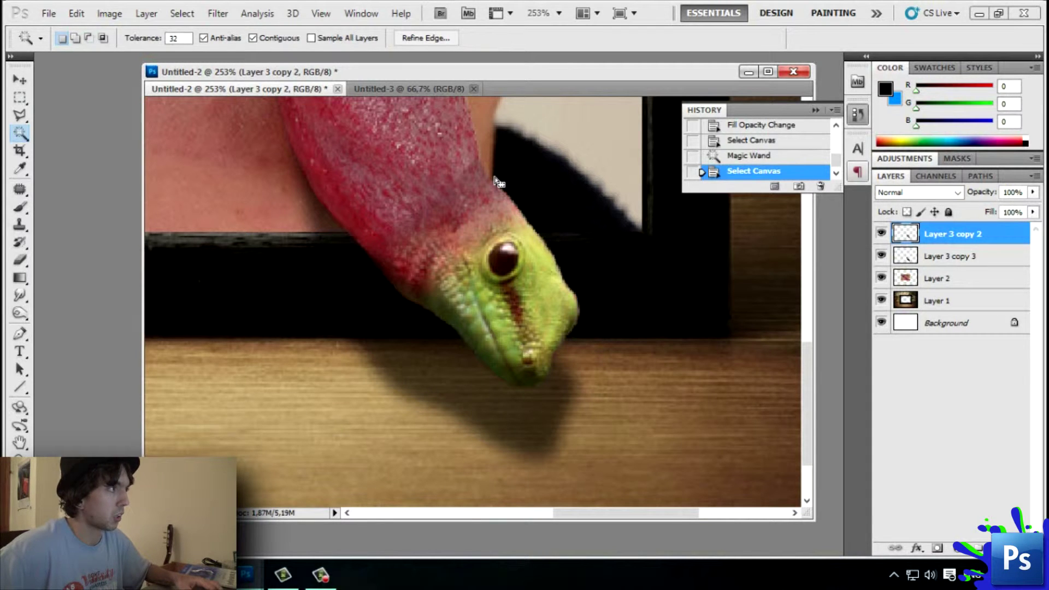
key(ctrl+a)
alt+click(253, 272)
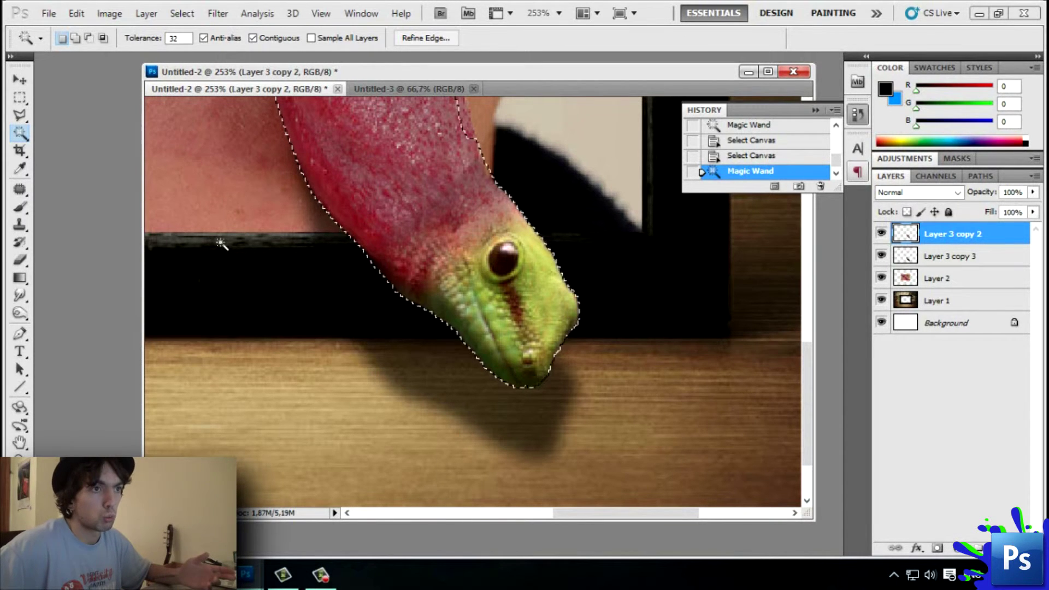
drag(881, 255, 882, 325)
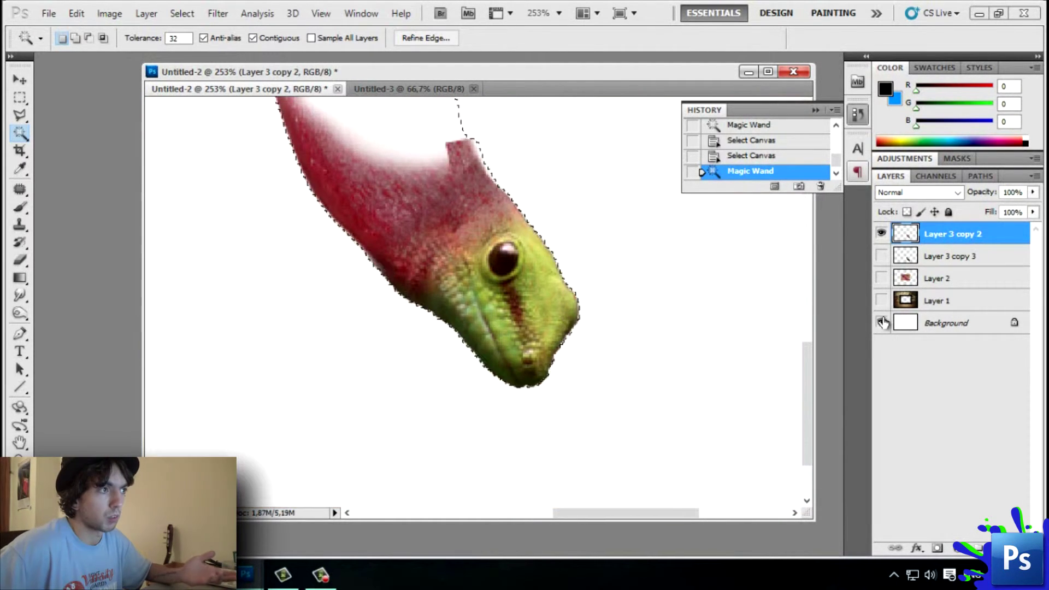
click(421, 283)
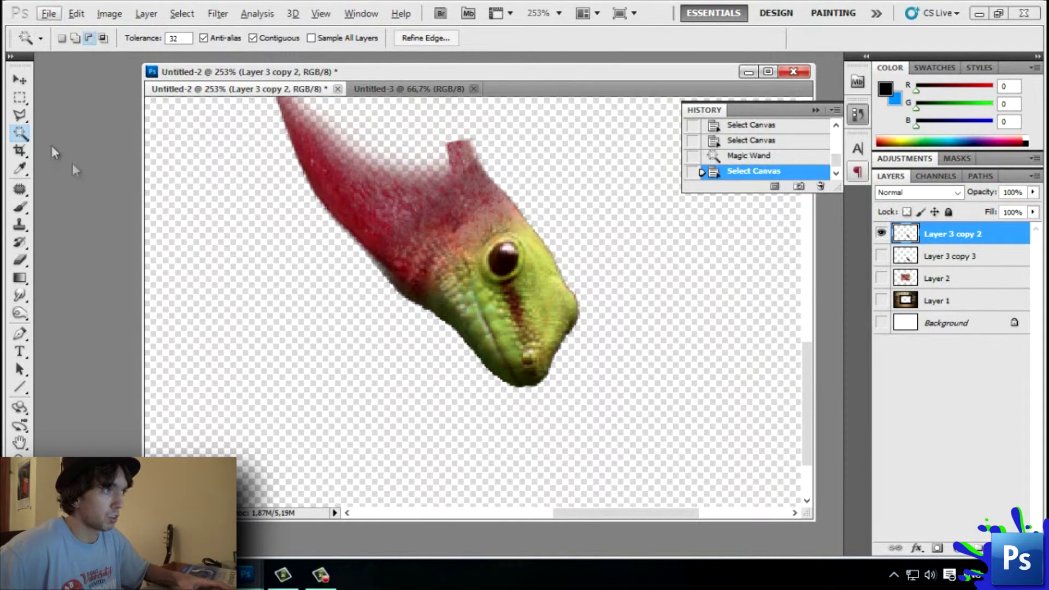
click(204, 253)
drag(881, 255, 882, 322)
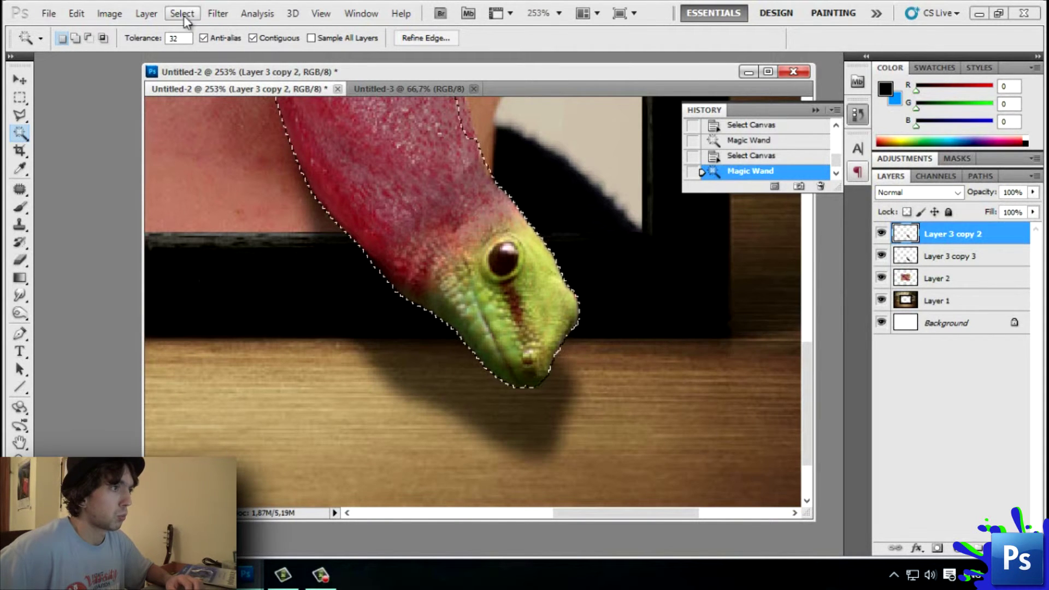
right_click(428, 202)
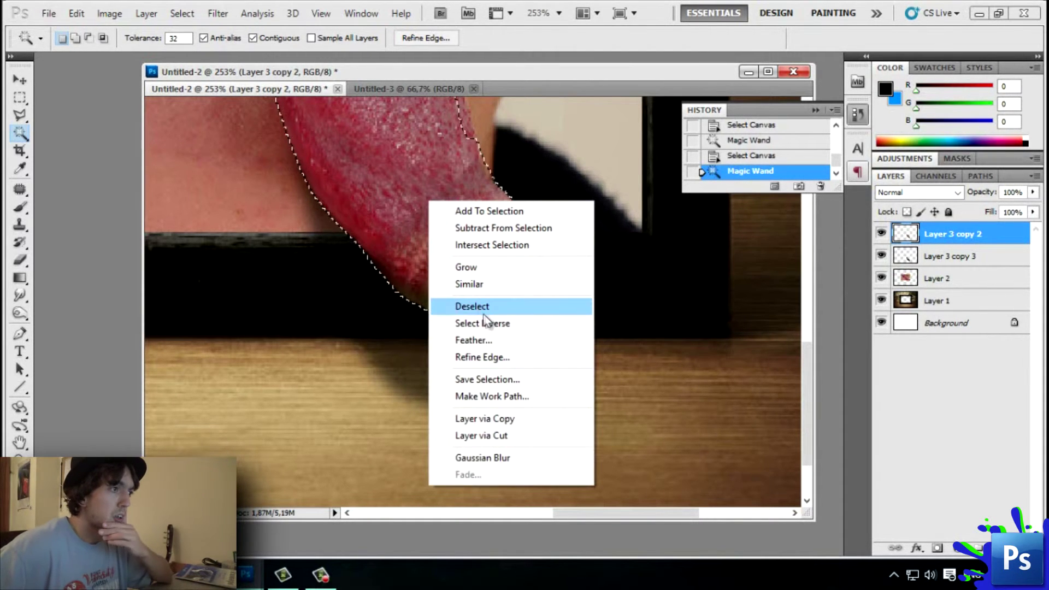
In Refine Edge, raise Smooth to about 4 on the lizard selection
click(483, 357)
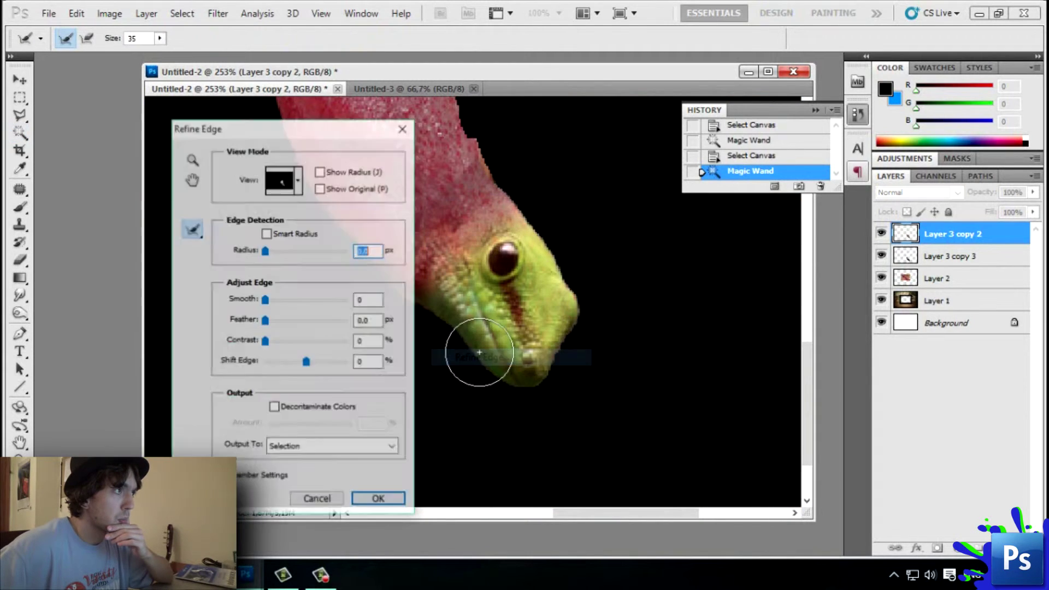
click(218, 271)
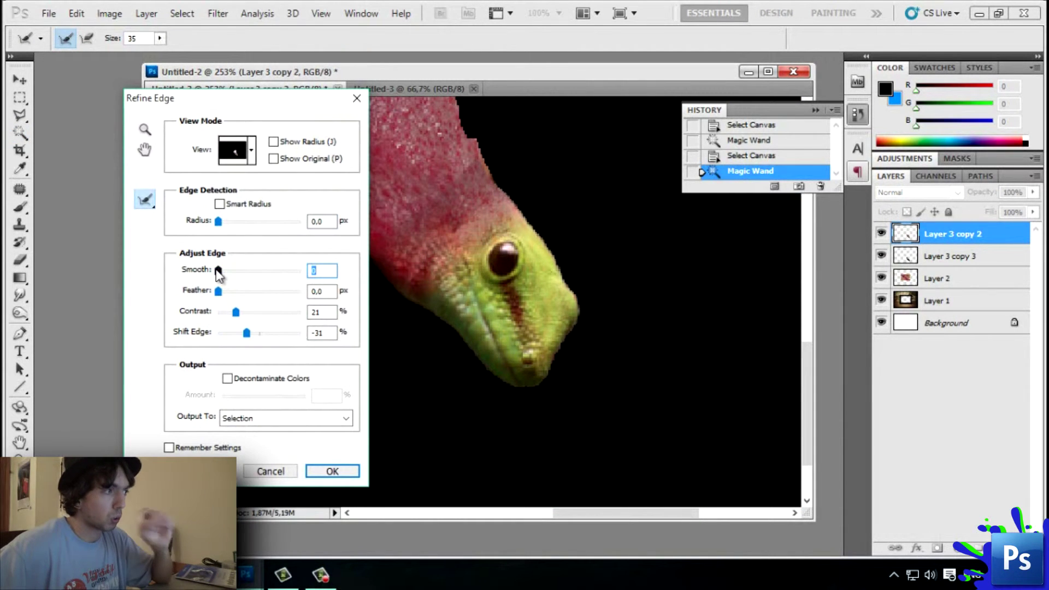
drag(219, 270, 224, 274)
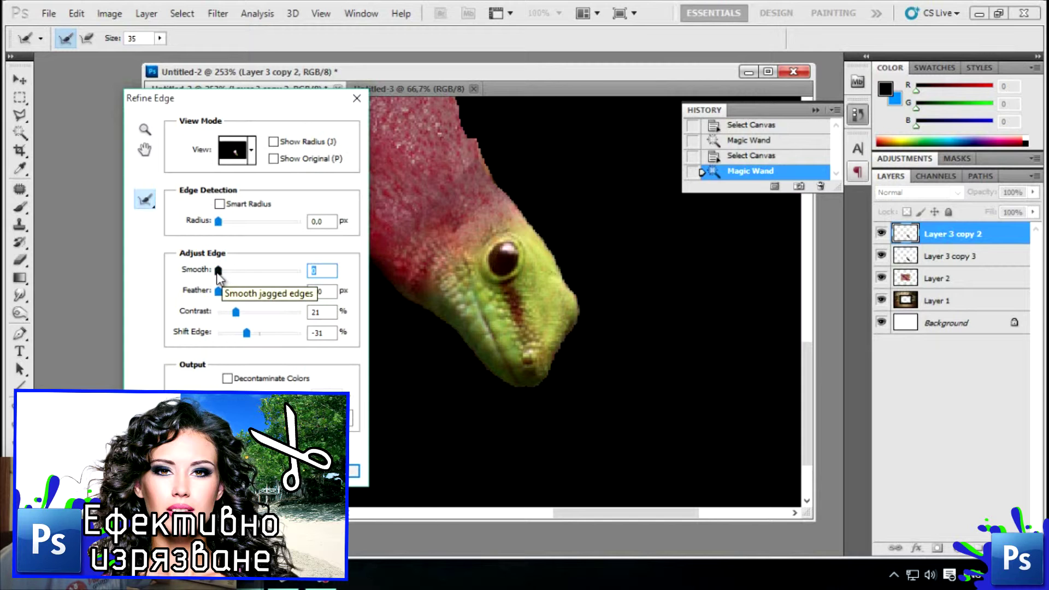
drag(217, 273, 221, 275)
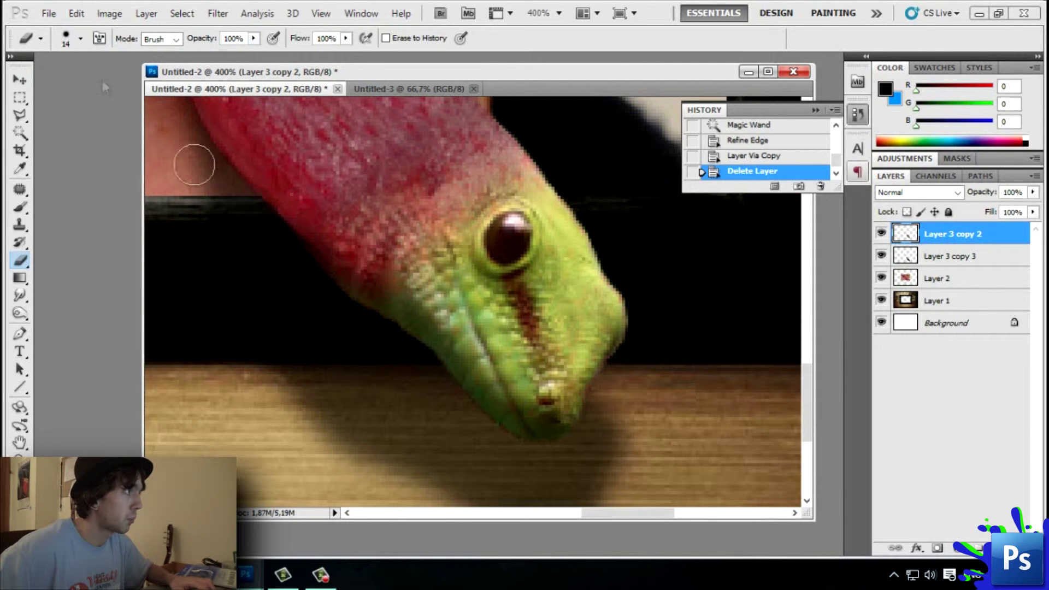
Erase rough edges around the lizard head with the Eraser
click(80, 38)
click(364, 322)
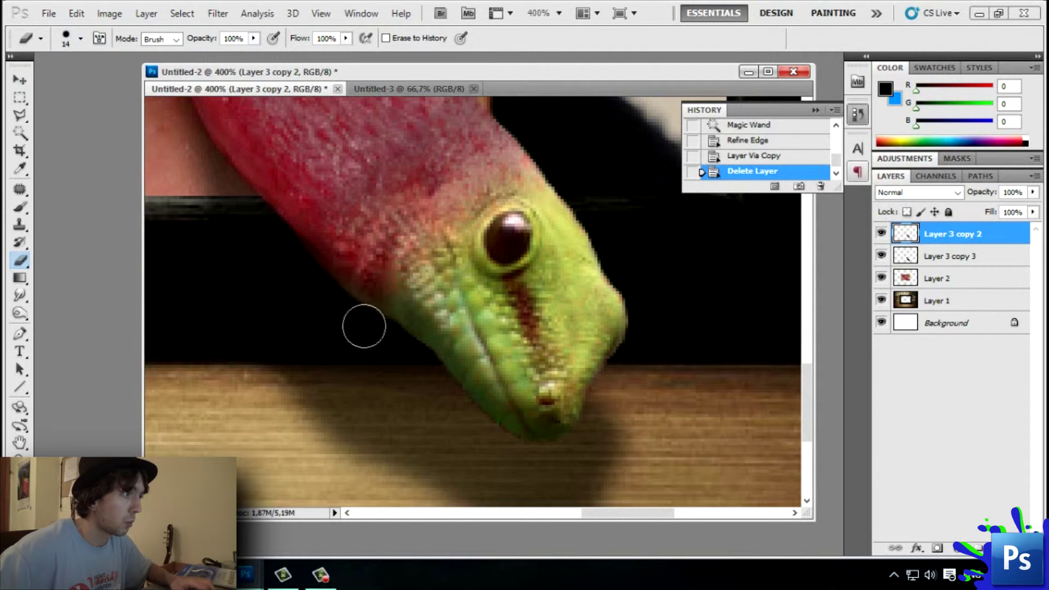
mouse_move(389, 342)
mouse_down()
mouse_move(330, 306)
mouse_move(399, 351)
mouse_move(656, 417)
mouse_up()
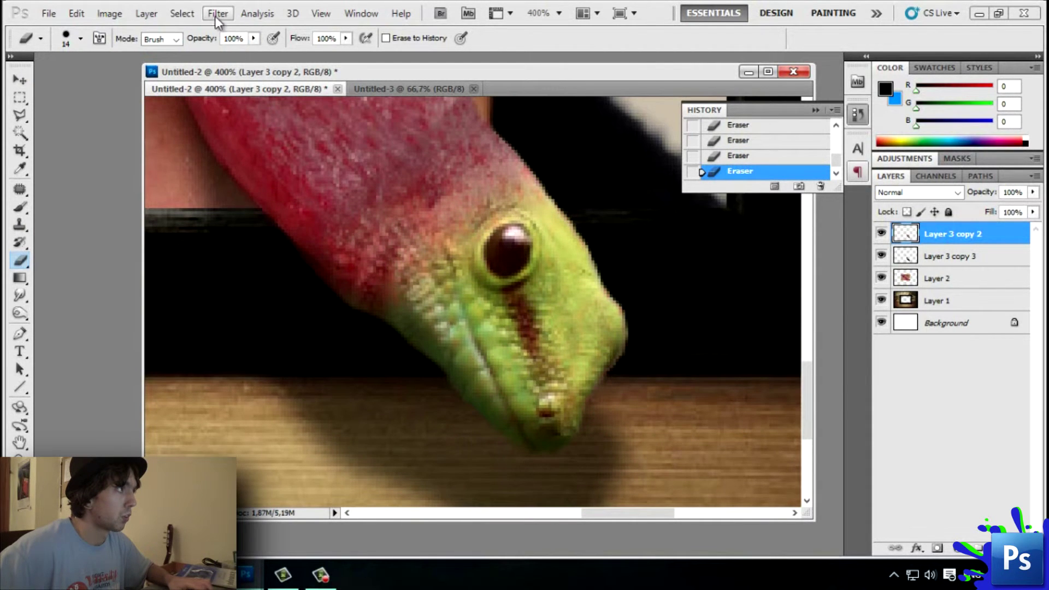
Give Layer 3 copy 2 an Inner Shadow at 21% opacity and zoom out
click(147, 13)
mouse_move(168, 95)
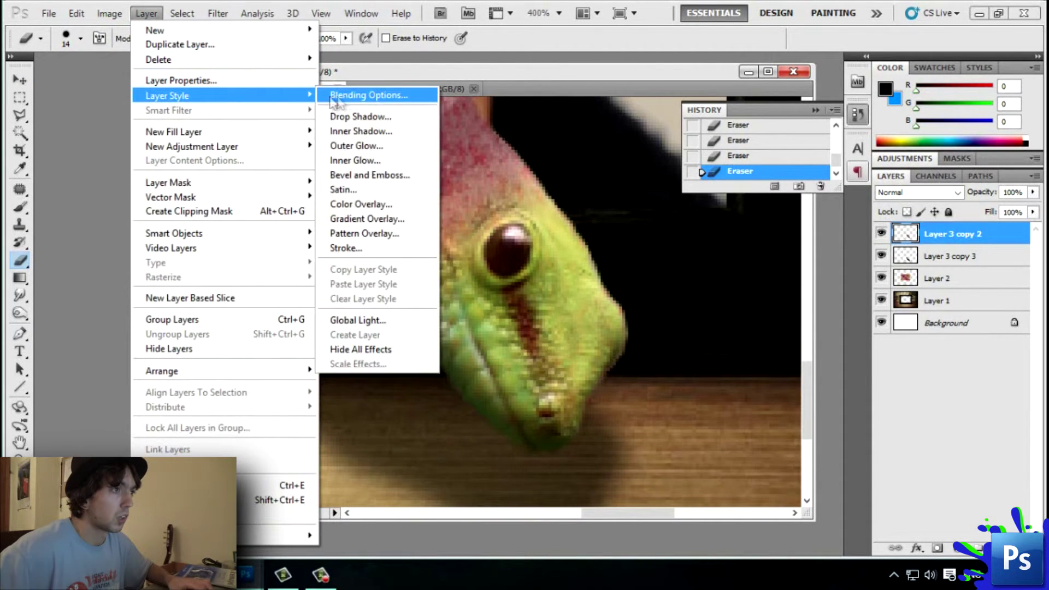
click(335, 97)
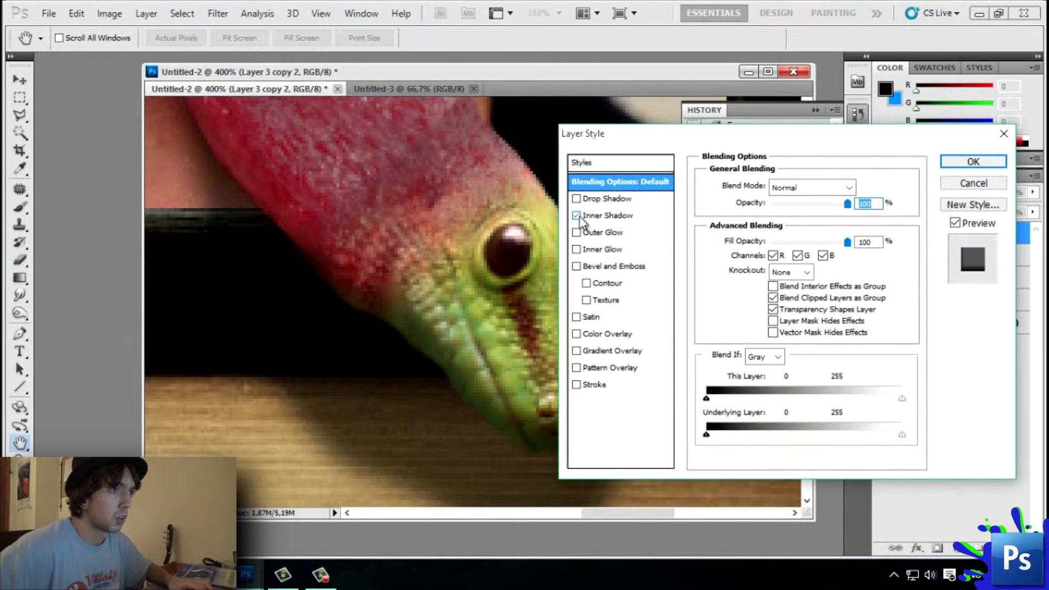
click(577, 216)
drag(815, 206, 773, 205)
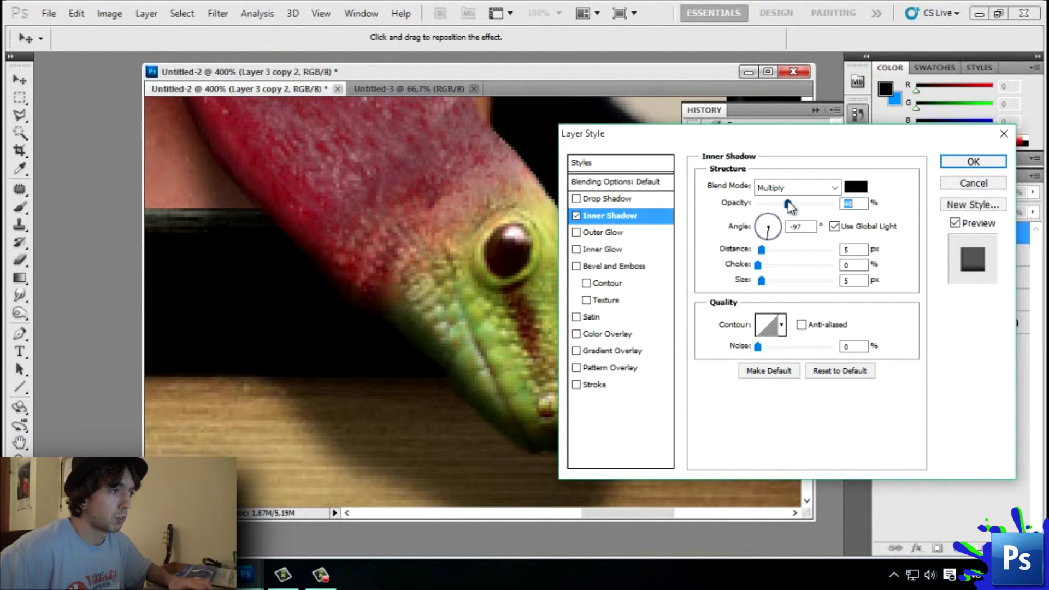
click(988, 160)
key(ctrl+minus)
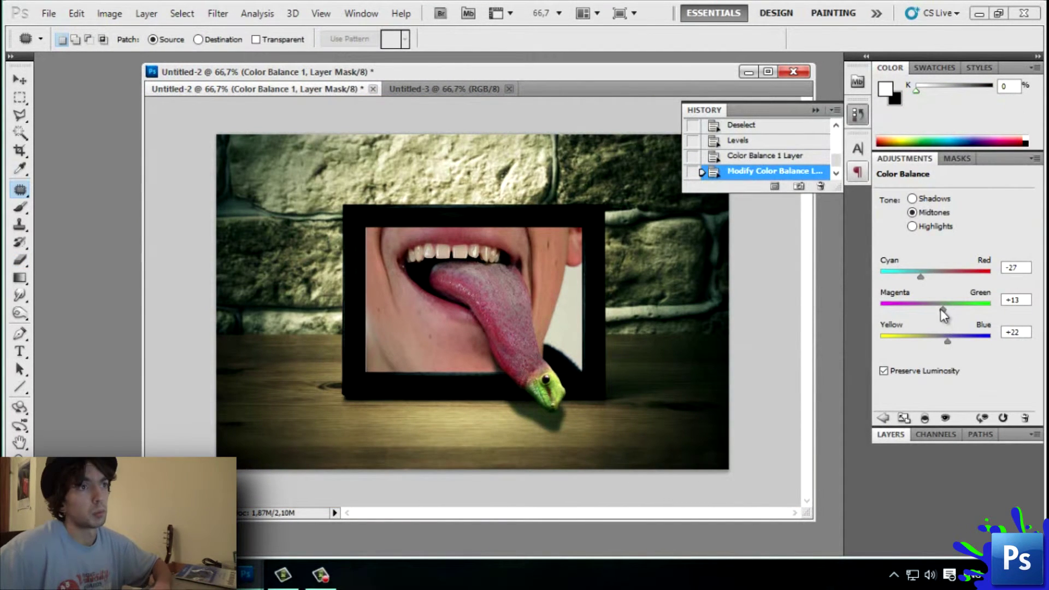
click(816, 110)
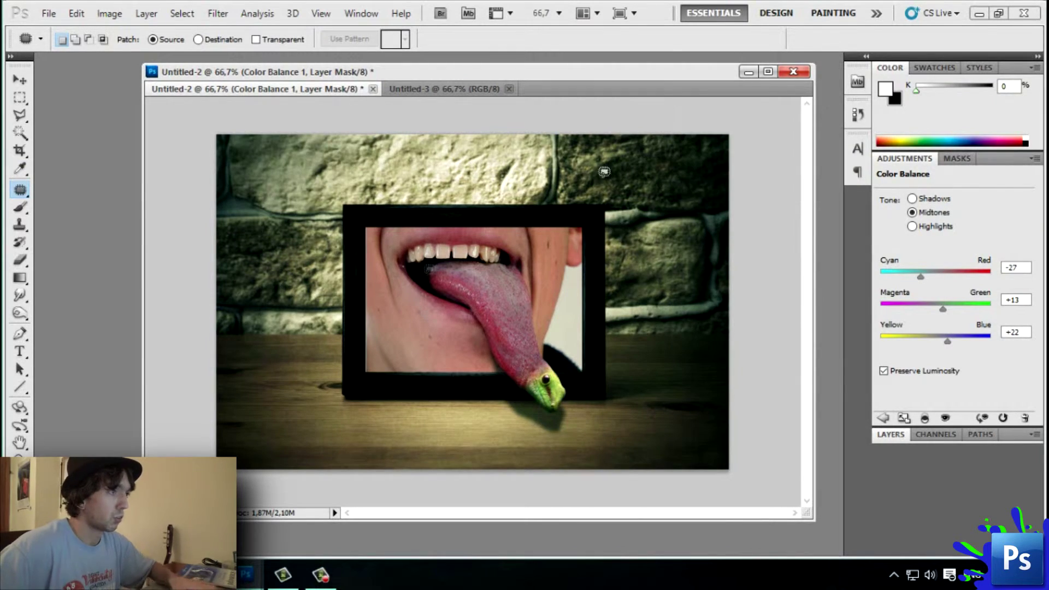
click(169, 574)
Go up from the Downloads'n stuff folder to Disk (D:) in File Explorer
click(540, 126)
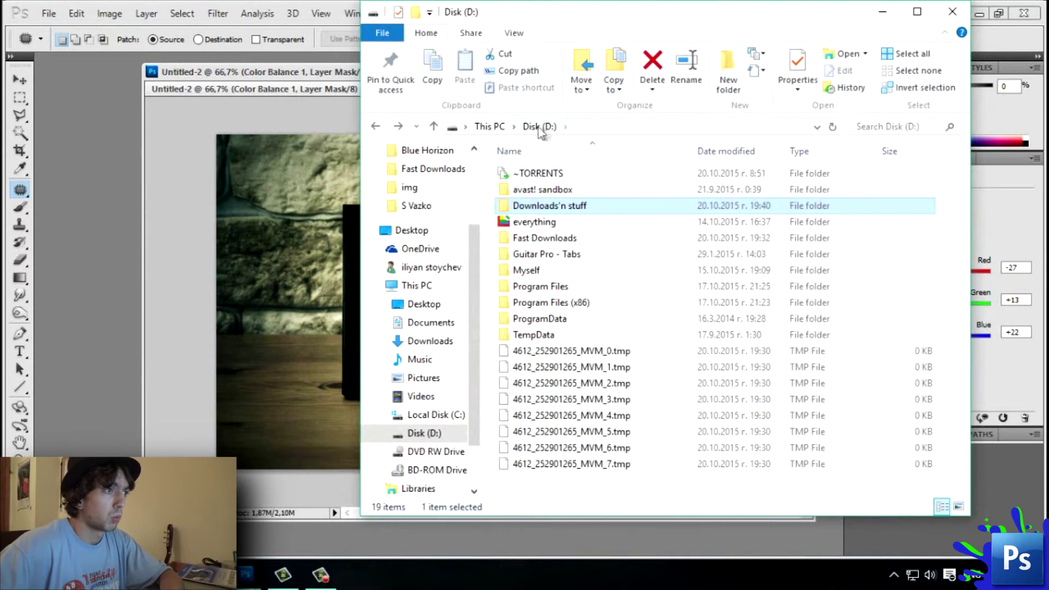